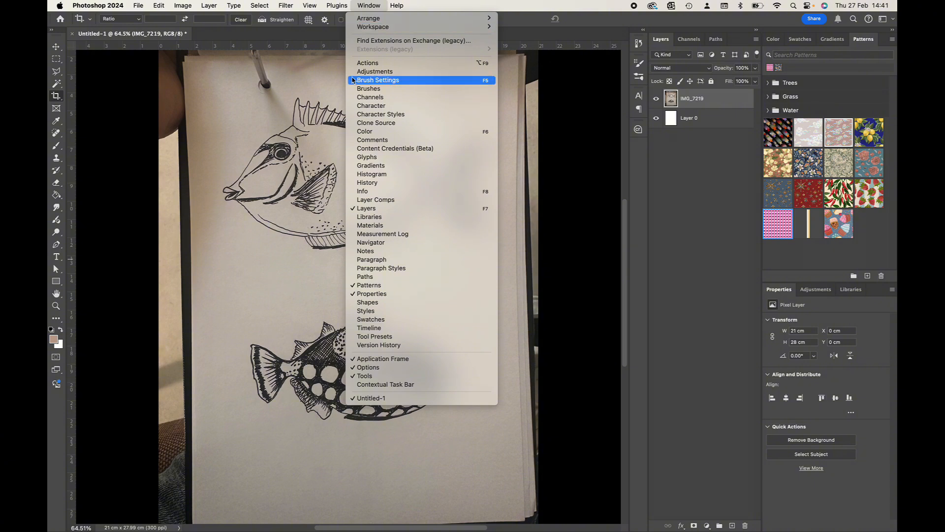
# - Add a Hue/Saturation adjustment above the fish sketch photo with its saturation set to -100
pyautogui.click(364, 71)
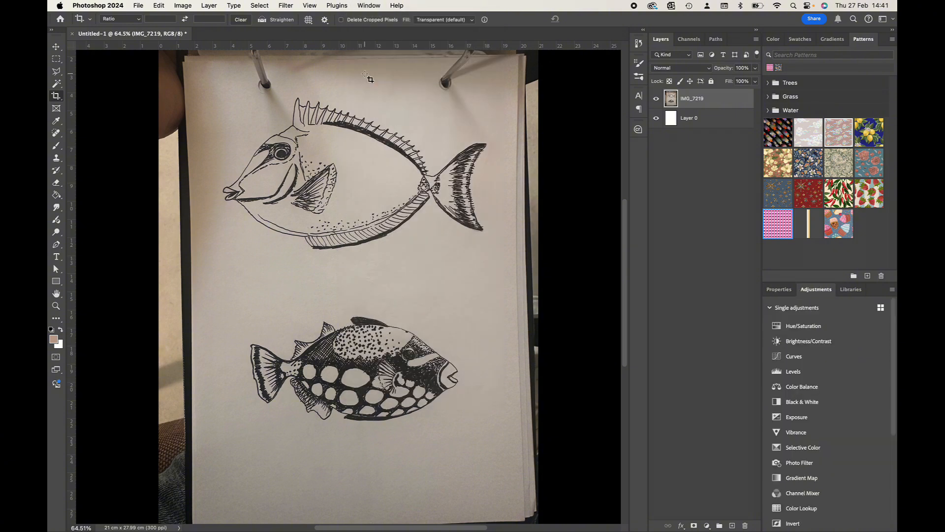
pyautogui.click(801, 330)
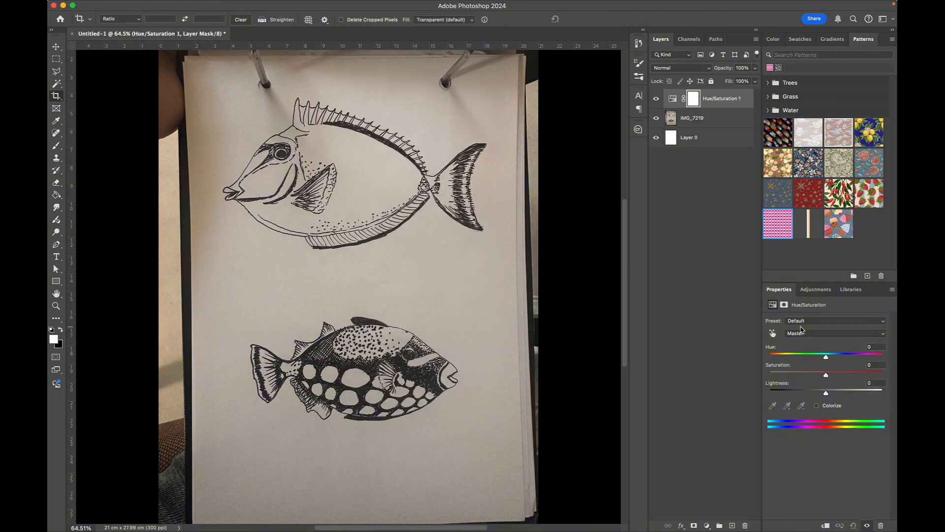
pyautogui.moveTo(826, 376)
pyautogui.mouseDown()
pyautogui.moveTo(746, 373)
pyautogui.moveTo(819, 377)
pyautogui.mouseUp()
pyautogui.moveTo(818, 377); pyautogui.dragTo(739, 372)
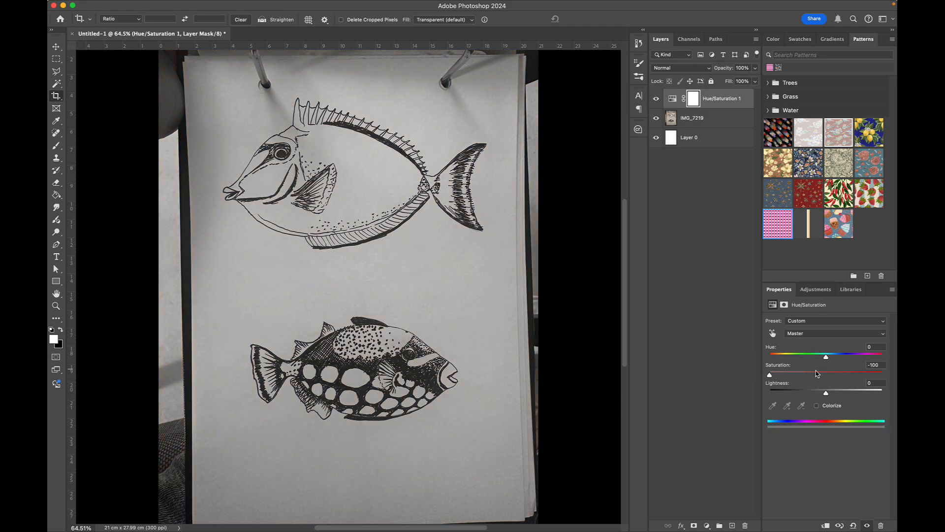
# - Add a Levels adjustment with input black 44 and white 197, and merge it with the Hue/Saturation and photo layers
pyautogui.click(816, 289)
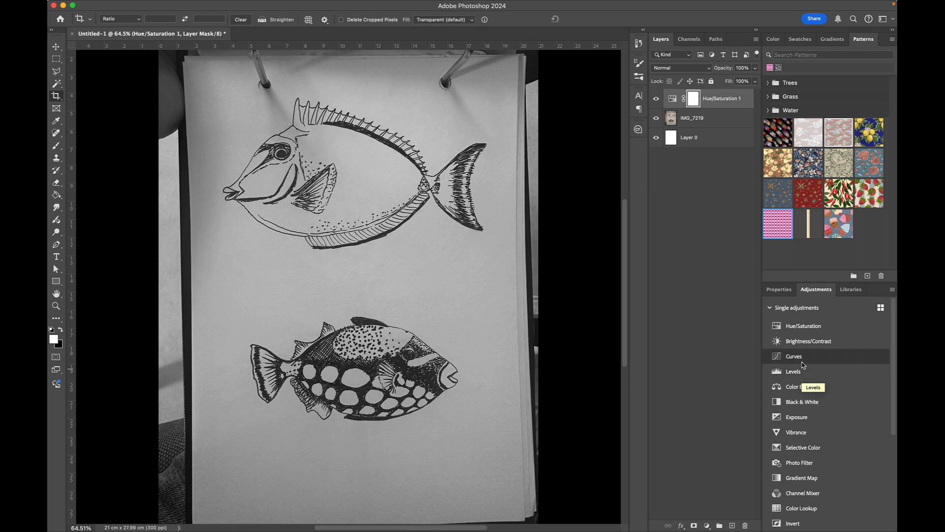
pyautogui.click(794, 371)
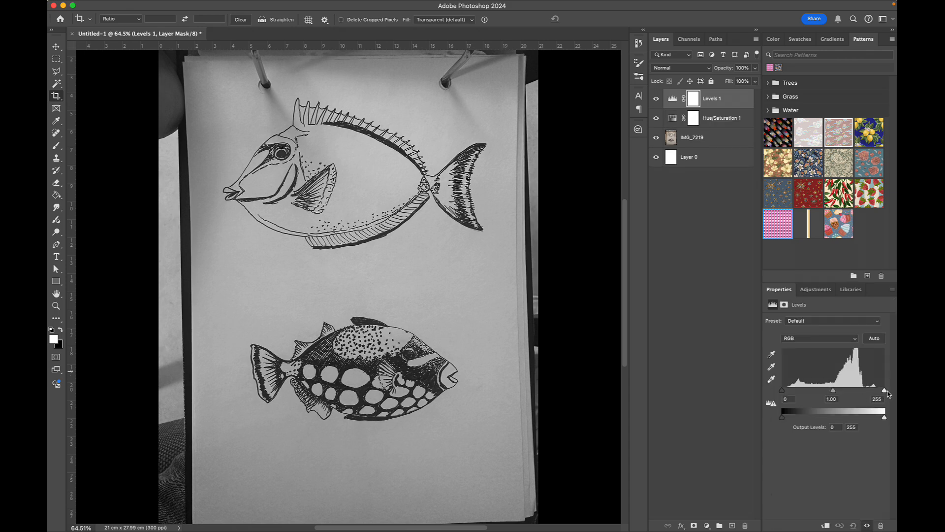
pyautogui.moveTo(885, 390); pyautogui.dragTo(866, 393)
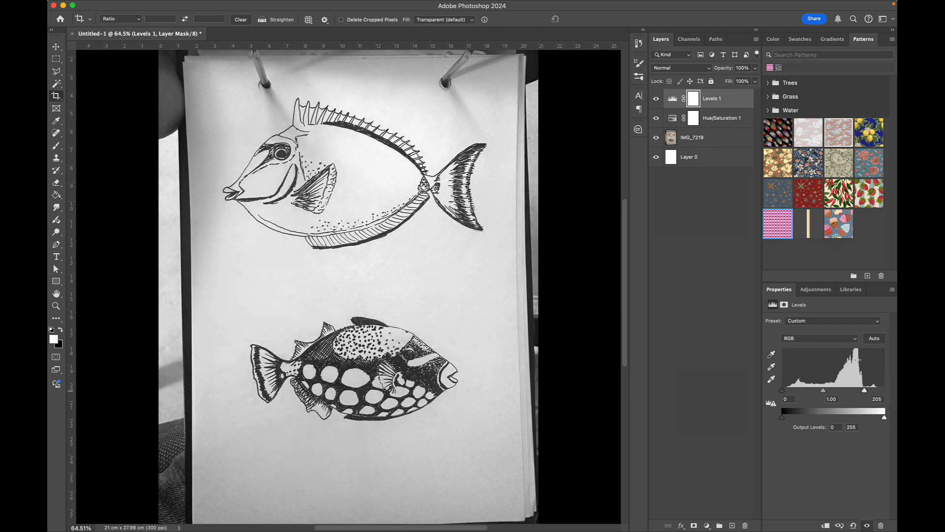
pyautogui.moveTo(781, 391); pyautogui.dragTo(799, 393)
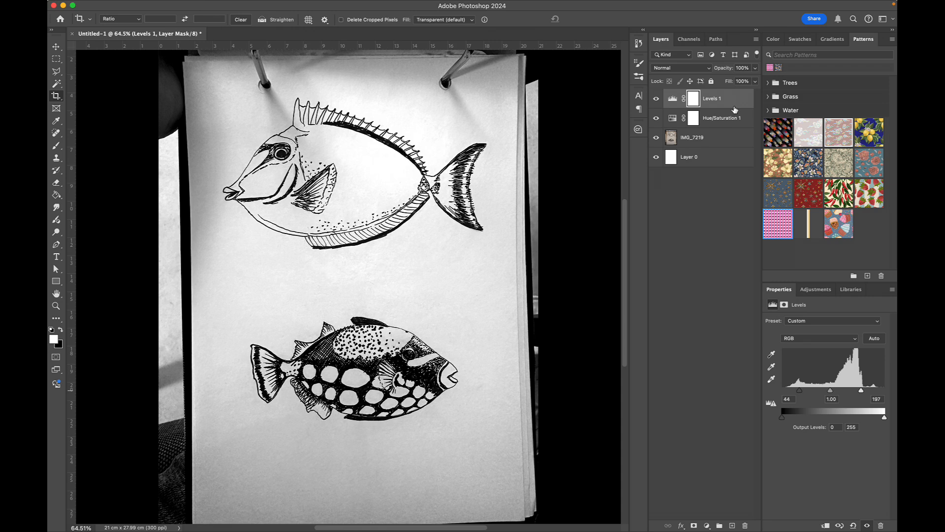
pyautogui.click(721, 138)
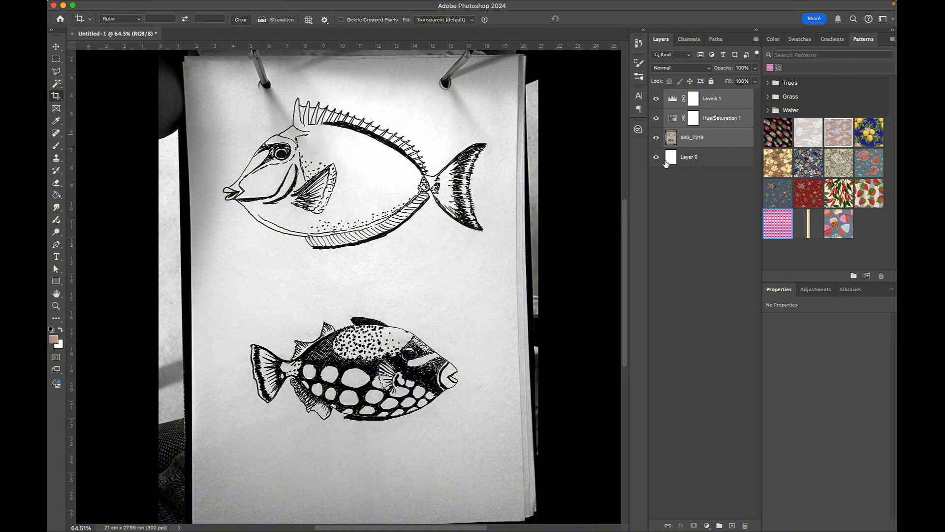
pyautogui.press('super+e')
# - Delete everything outside a rectangular area of about 15.8 by 19.13 cm around both fish, and clear the selection
pyautogui.click(56, 59)
pyautogui.moveTo(208, 92); pyautogui.dragTo(494, 437)
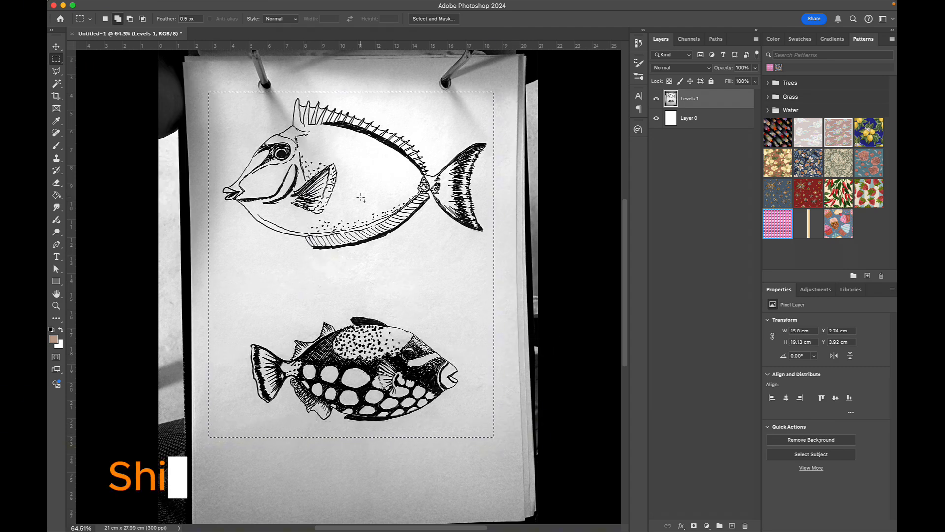
pyautogui.press('shift+super+i')
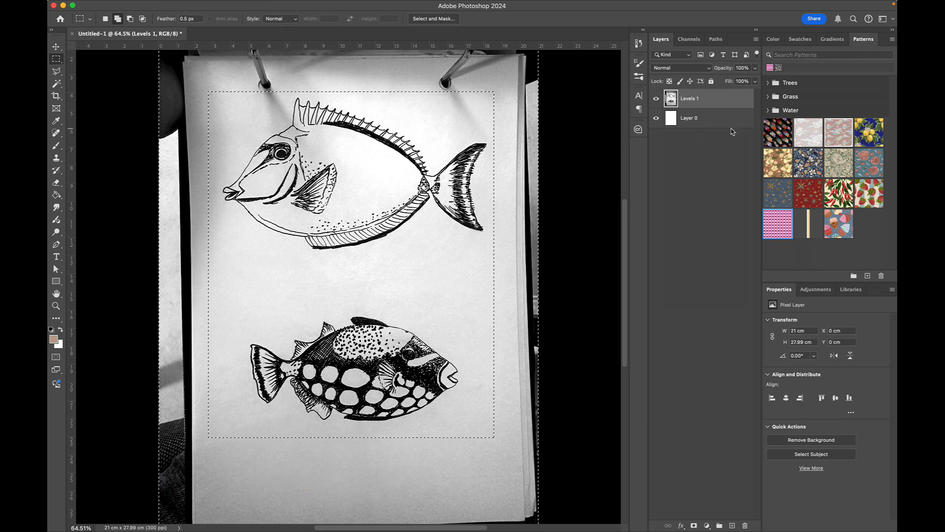
pyautogui.press('BackSpace')
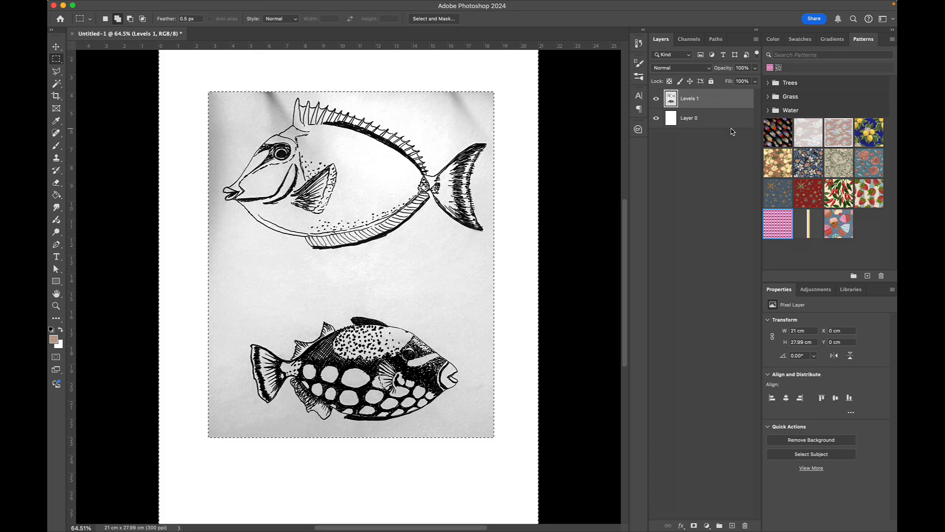
pyautogui.press('super+d')
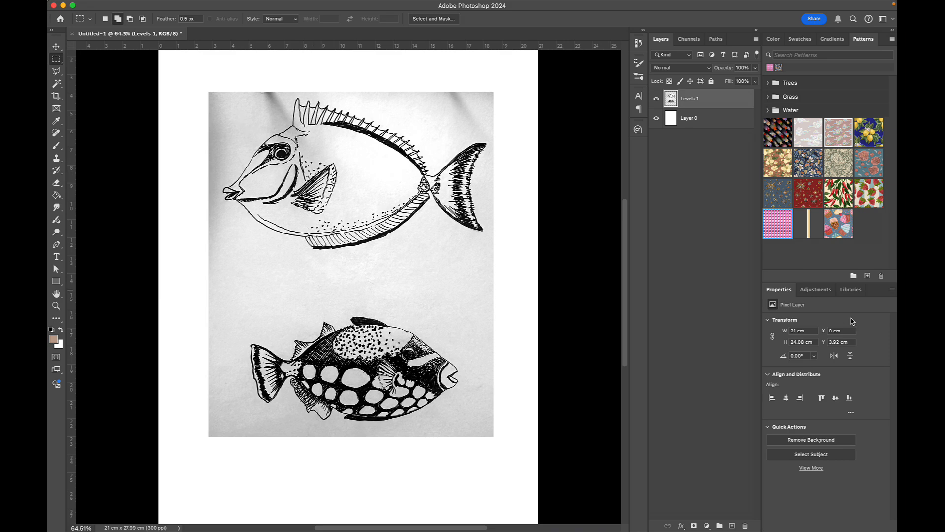
# - Add an S-shaped Curves adjustment with a highlight point at about input 164, output 217, darker shadows, and merge it into the sketch layer
pyautogui.click(816, 289)
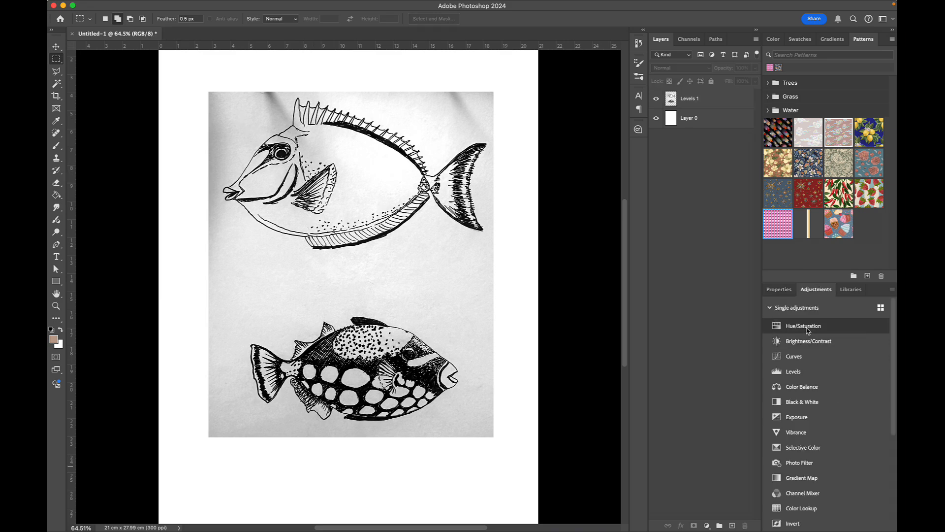
pyautogui.click(803, 357)
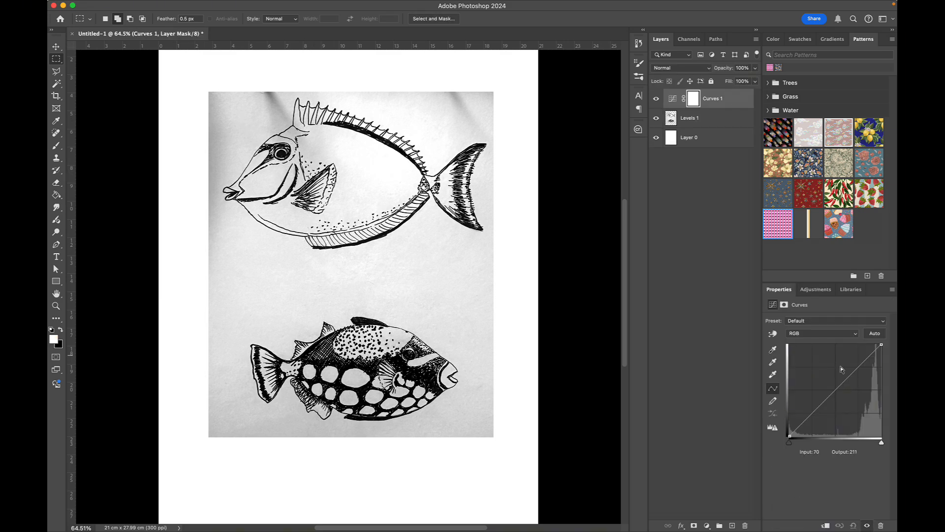
pyautogui.moveTo(858, 368); pyautogui.dragTo(849, 358)
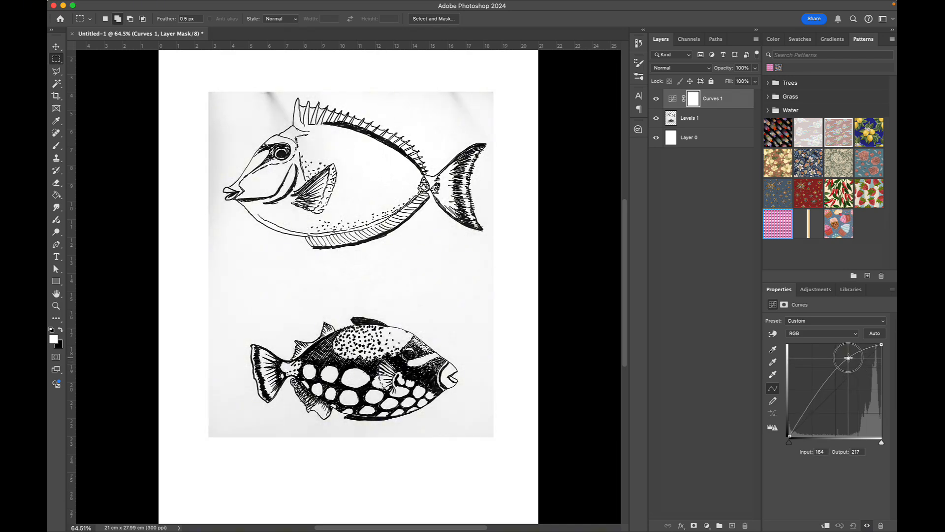
pyautogui.moveTo(813, 400); pyautogui.dragTo(821, 406)
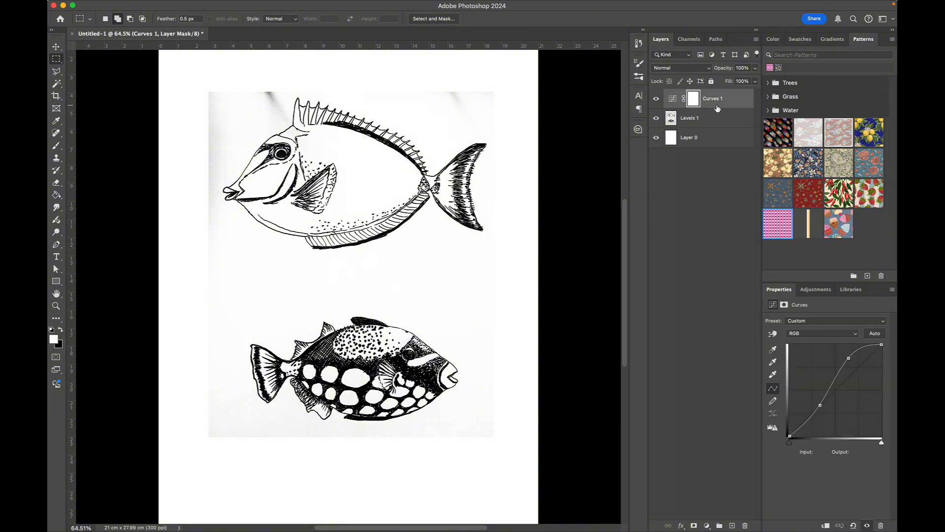
pyautogui.keyDown('shift'); pyautogui.click(705, 119); pyautogui.keyUp('shift')
pyautogui.press('super+e')
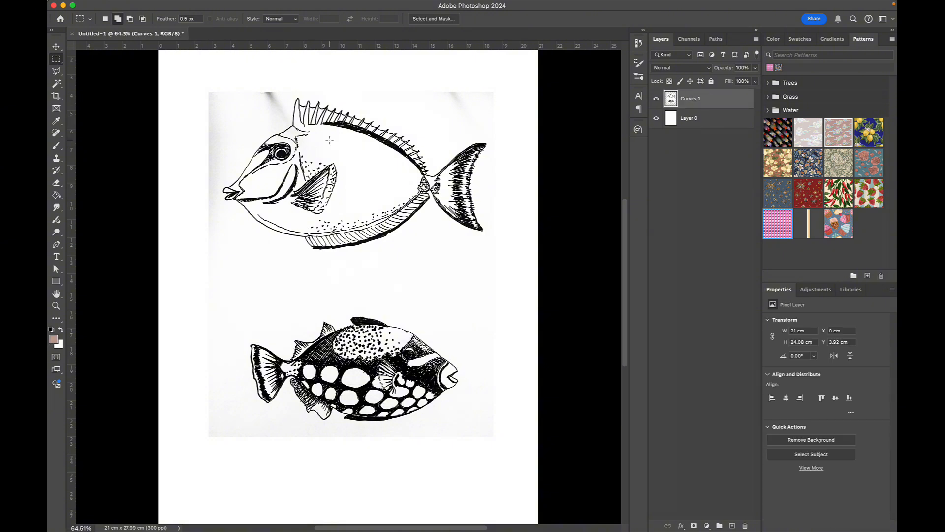
# - Erase the grey paper edges and shadows around both fish with a 200 px eraser
pyautogui.press('e')
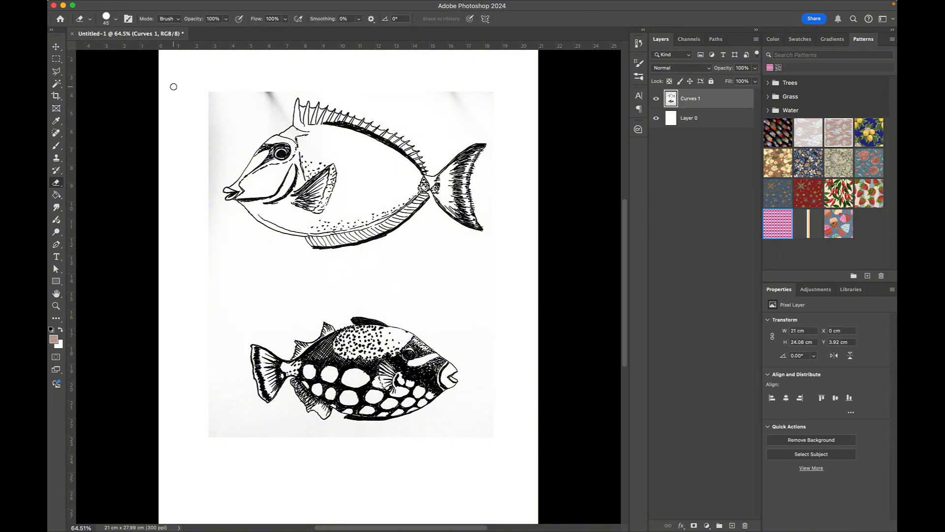
pyautogui.press(']')
pyautogui.press(']')
pyautogui.press(']')
pyautogui.press(']')
pyautogui.press(']')
pyautogui.press(']')
pyautogui.press(']')
pyautogui.press(']')
pyautogui.press(']')
pyautogui.press(']')
pyautogui.moveTo(196, 98)
pyautogui.mouseDown()
pyautogui.moveTo(270, 94)
pyautogui.moveTo(186, 194)
pyautogui.moveTo(486, 81)
pyautogui.moveTo(359, 99)
pyautogui.mouseUp()
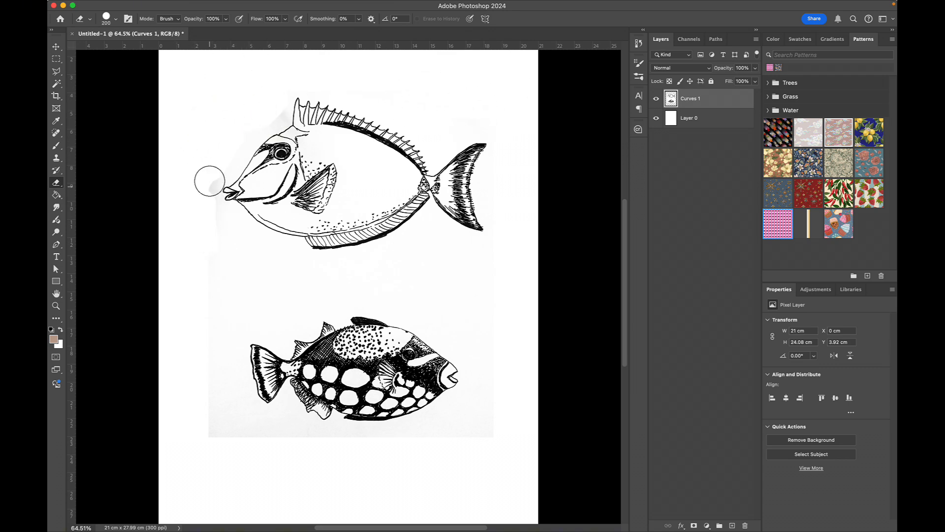
pyautogui.scroll(-2, 200, 298)
pyautogui.scroll(4, 200, 298)
pyautogui.moveTo(216, 464)
pyautogui.mouseDown()
pyautogui.moveTo(205, 336)
pyautogui.moveTo(488, 424)
pyautogui.mouseUp()
pyautogui.scroll(-3, 453, 217)
pyautogui.scroll(3, 500, 254)
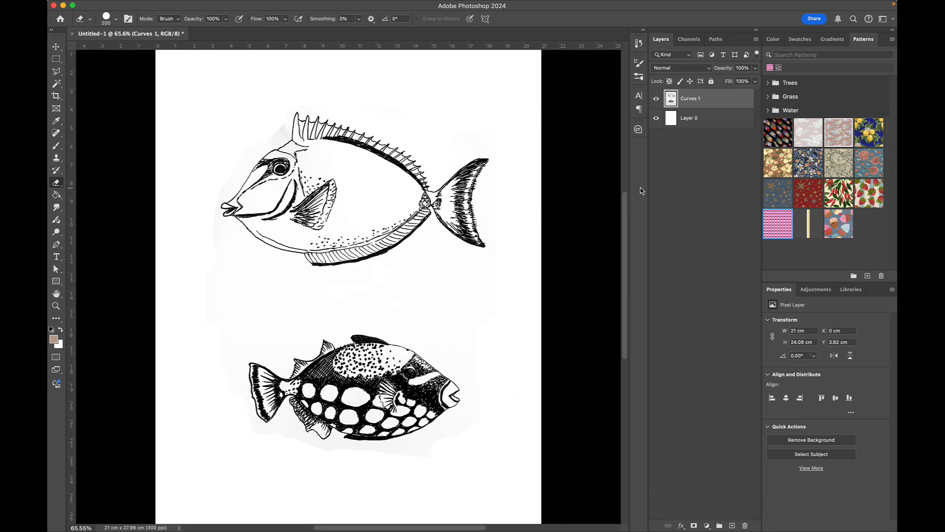
# - Export the artwork to the desktop as a JPG named Sketch, and close the document without saving
pyautogui.click(136, 6)
pyautogui.moveTo(237, 160)
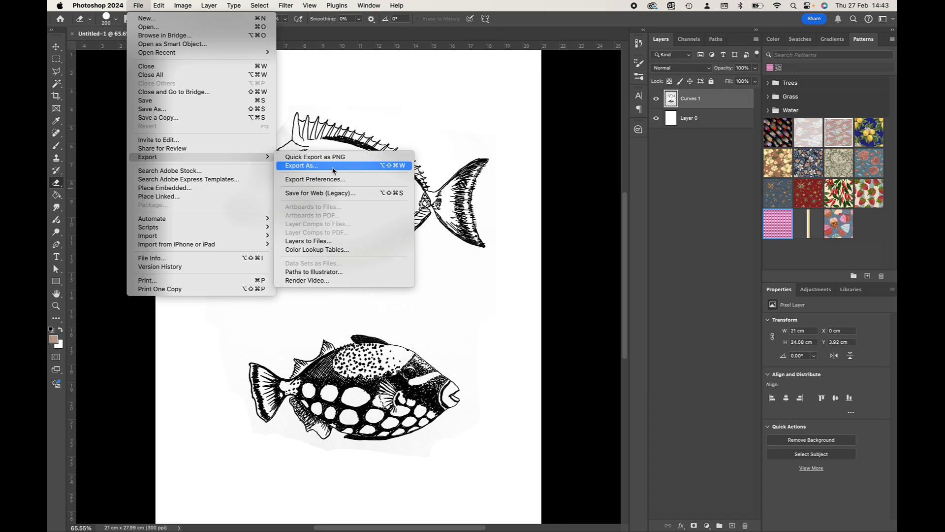
pyautogui.click(315, 168)
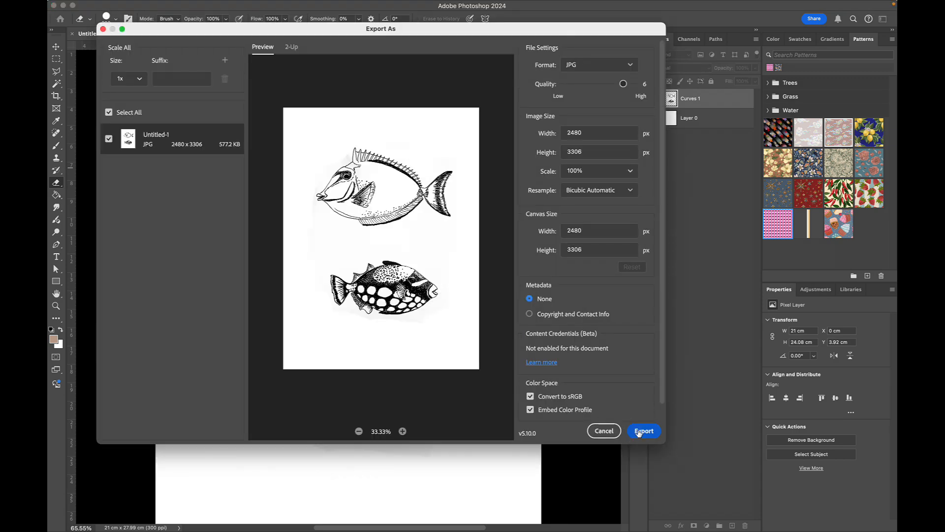
pyautogui.click(639, 432)
pyautogui.write('Sketch')
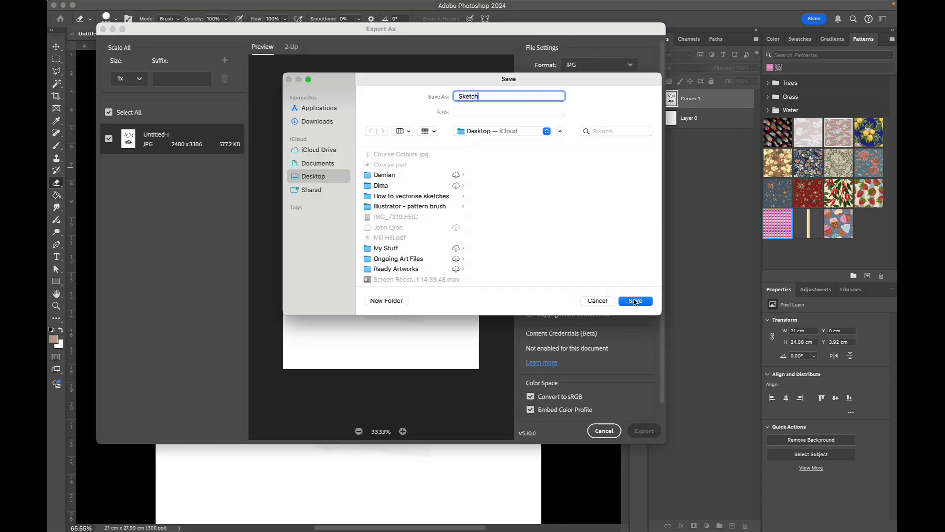
pyautogui.click(635, 301)
pyautogui.click(53, 6)
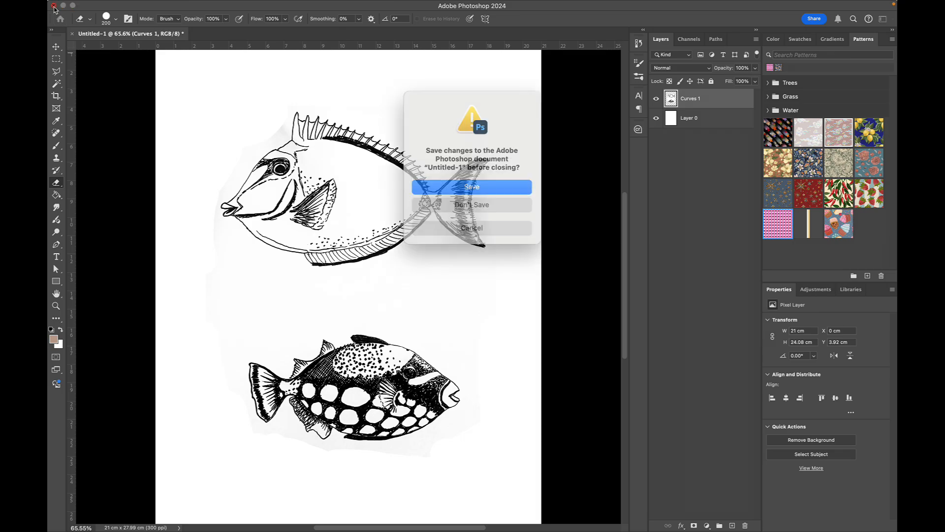
pyautogui.click(442, 207)
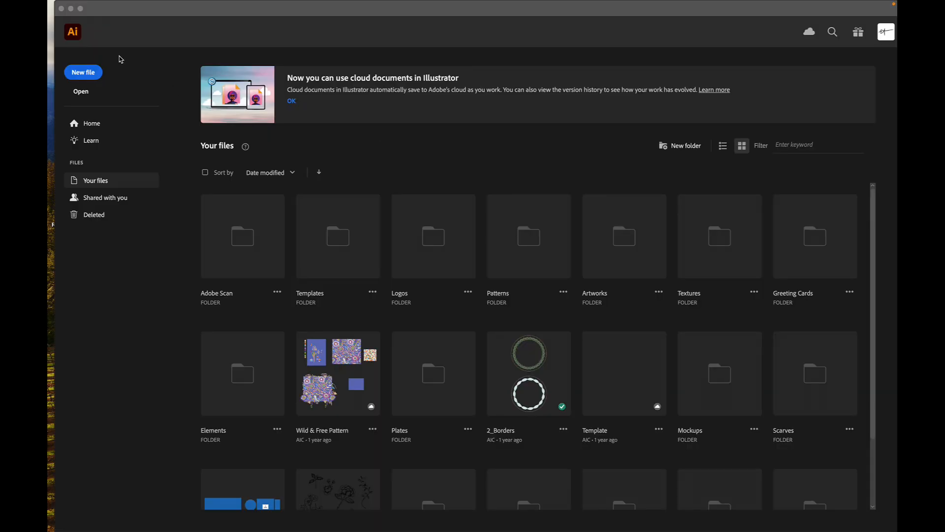
# - Switch to Illustrator, create an A4 document of 210 x 297 mm, and place Sketch.jpg from the desktop in it
pyautogui.click(89, 74)
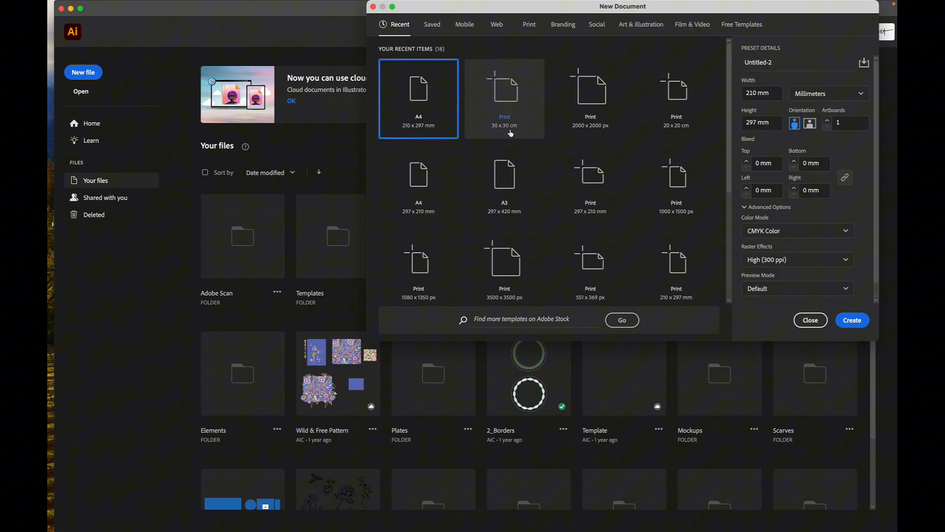
pyautogui.doubleClick(421, 101)
pyautogui.moveTo(565, 12); pyautogui.dragTo(558, 168)
pyautogui.moveTo(675, 107); pyautogui.dragTo(413, 303)
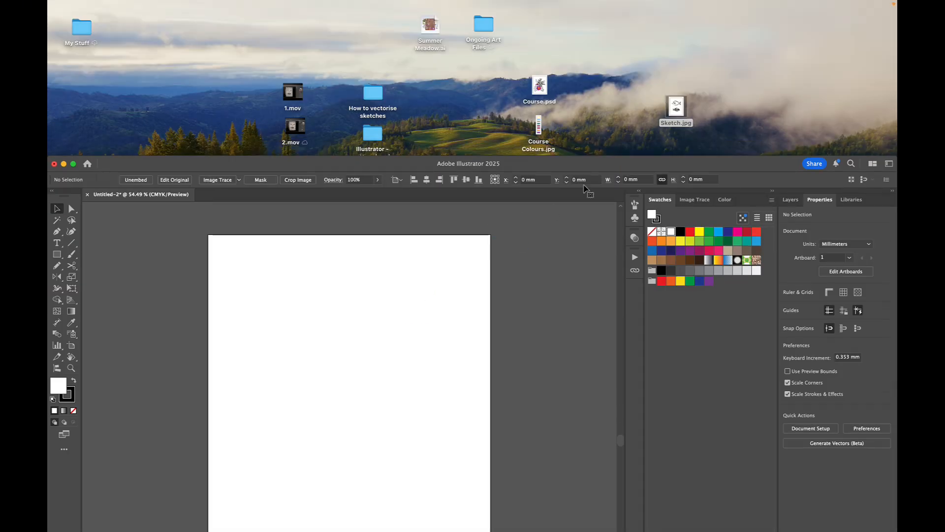
pyautogui.moveTo(579, 163); pyautogui.dragTo(579, 4)
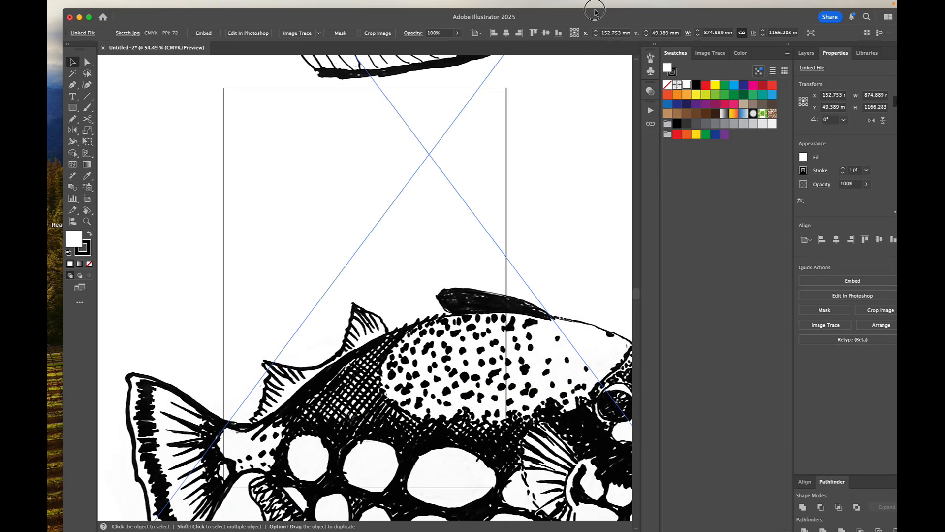
# - Scale the placed sketch down to about 178 by 237 mm within the artboard and embed it
pyautogui.scroll(-10, 465, 336)
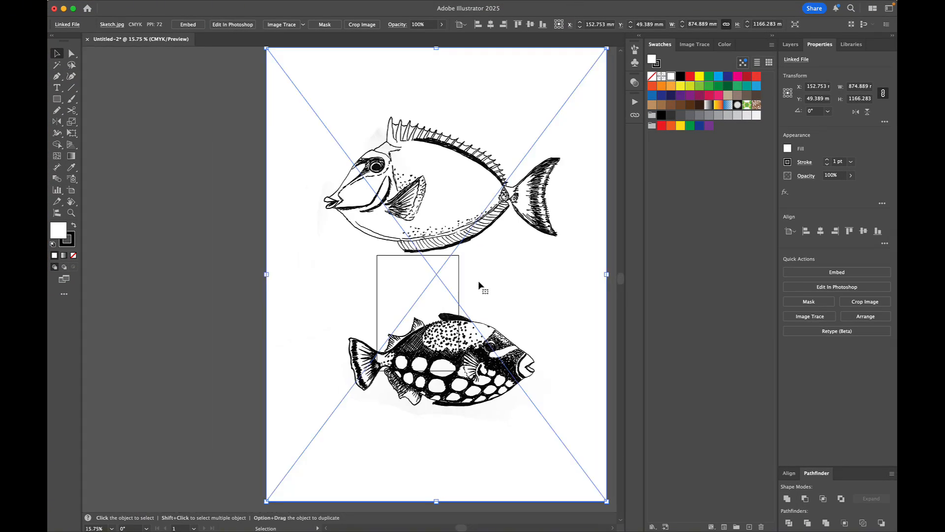
pyautogui.moveTo(580, 96); pyautogui.dragTo(462, 276)
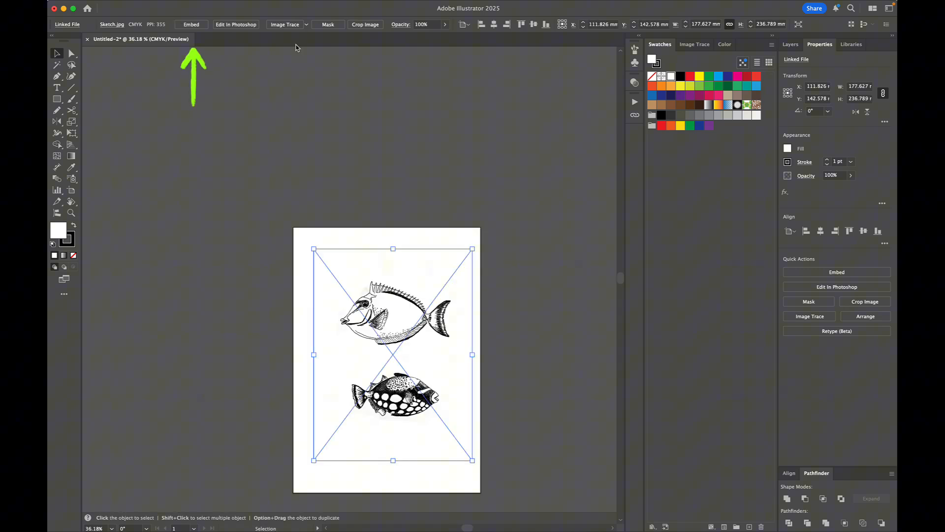
pyautogui.click(191, 25)
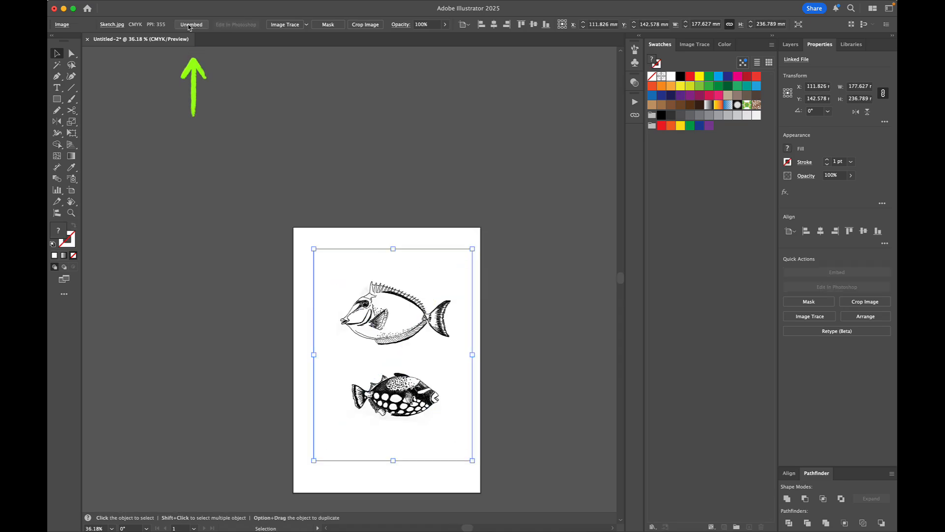
# - Move the embedded sketch off the artboard to the empty canvas on its right
pyautogui.scroll(-3, 443, 259)
pyautogui.hscroll(4, 444, 259)
pyautogui.hscroll(1, 444, 260)
pyautogui.moveTo(244, 203); pyautogui.dragTo(421, 200)
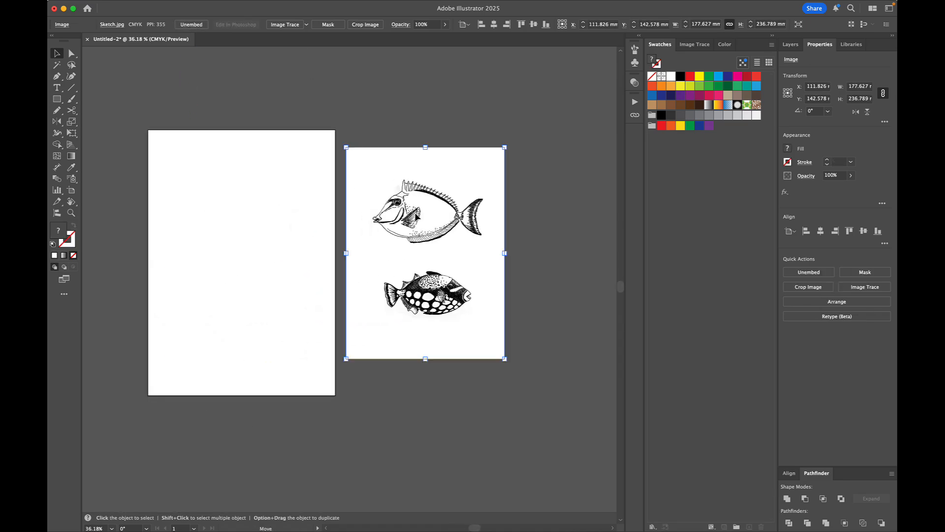
pyautogui.hscroll(2, 418, 198)
pyautogui.scroll(2, 409, 207)
pyautogui.scroll(3, 409, 205)
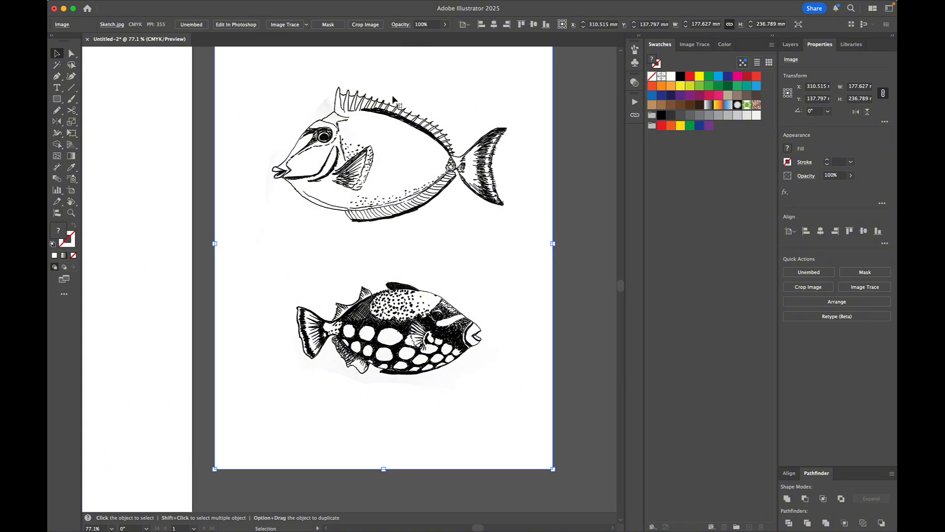
# - Apply Image Trace to the sketch with the default preset and display the tracing settings
pyautogui.click(295, 27)
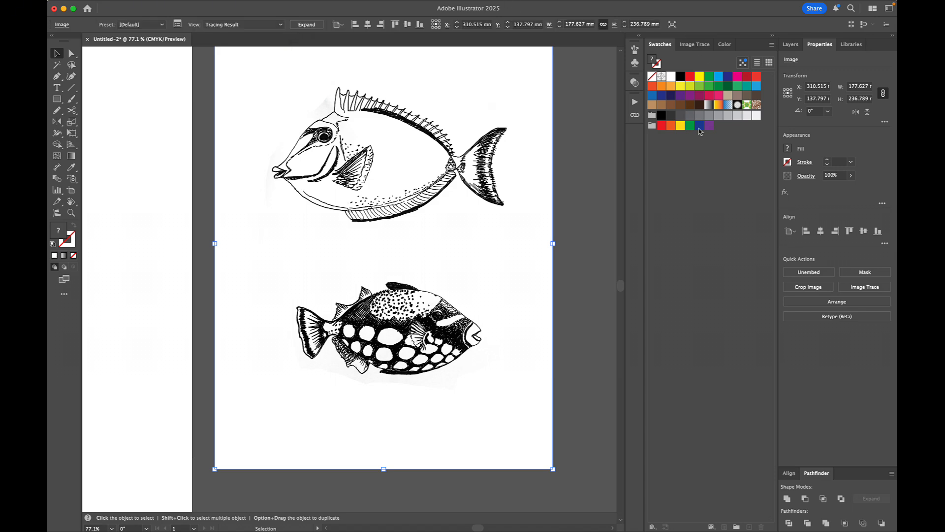
pyautogui.click(695, 45)
pyautogui.moveTo(377, 4)
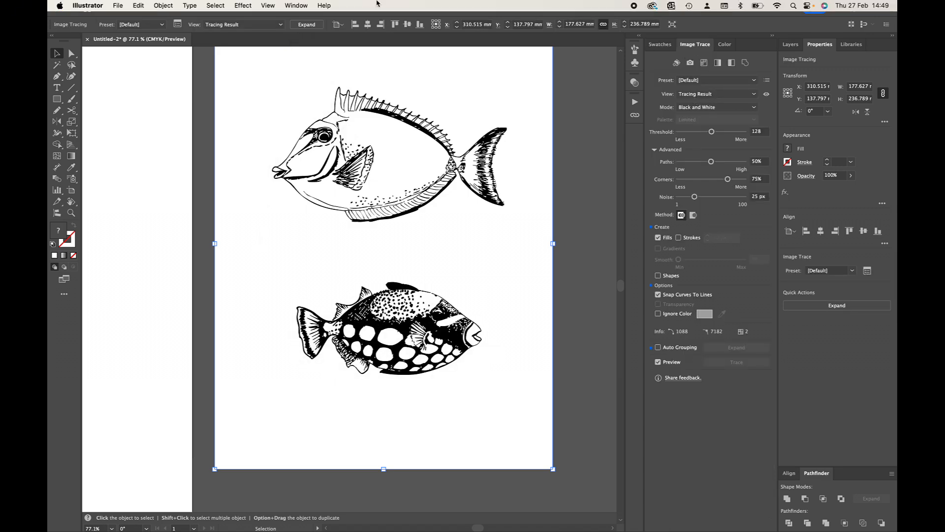
# - Expand the Image Trace result into editable vector paths and shift the artwork about 9 mm right and 3 mm down
pyautogui.click(295, 6)
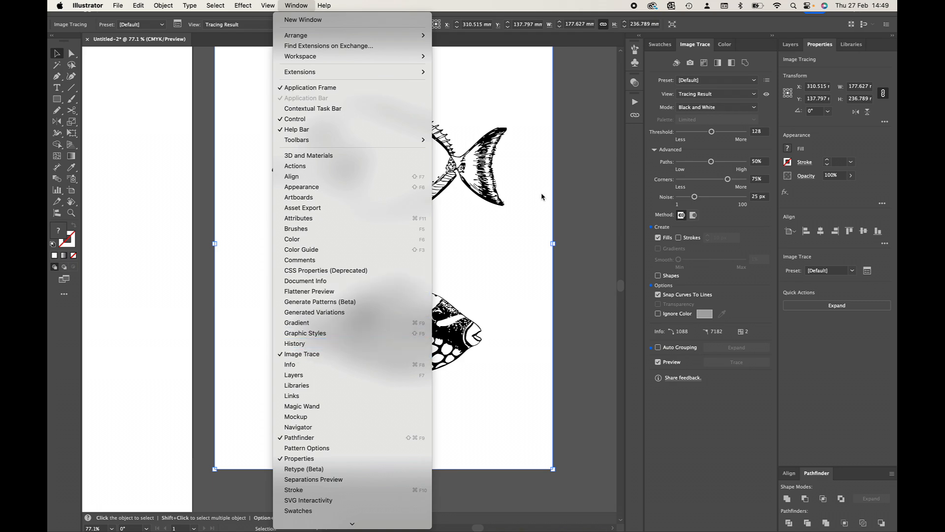
pyautogui.click(577, 192)
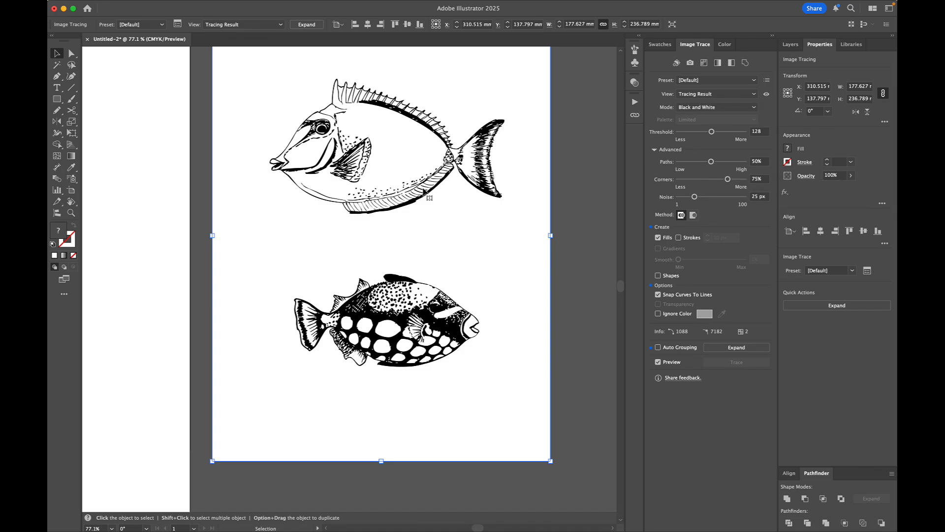
pyautogui.click(741, 348)
pyautogui.click(576, 323)
pyautogui.click(488, 260)
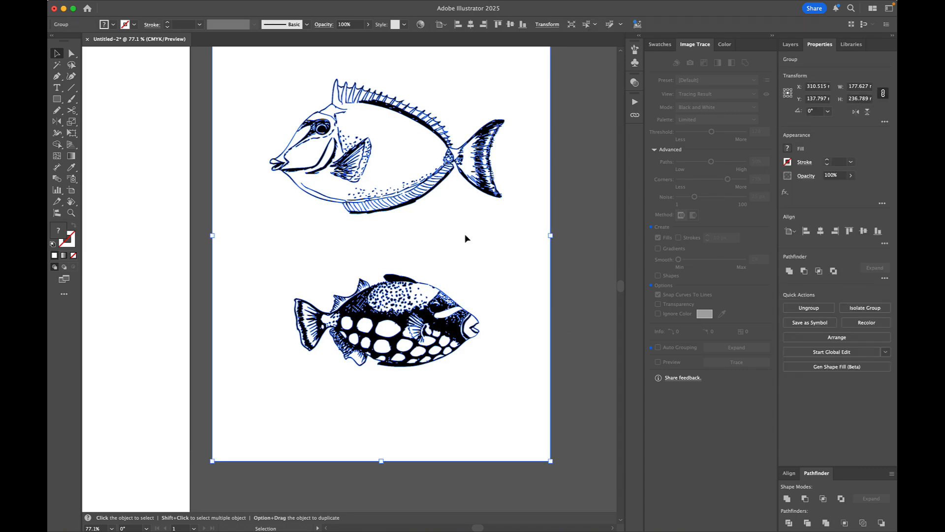
pyautogui.moveTo(480, 226)
pyautogui.mouseDown()
pyautogui.moveTo(506, 232)
pyautogui.moveTo(498, 232)
pyautogui.mouseUp()
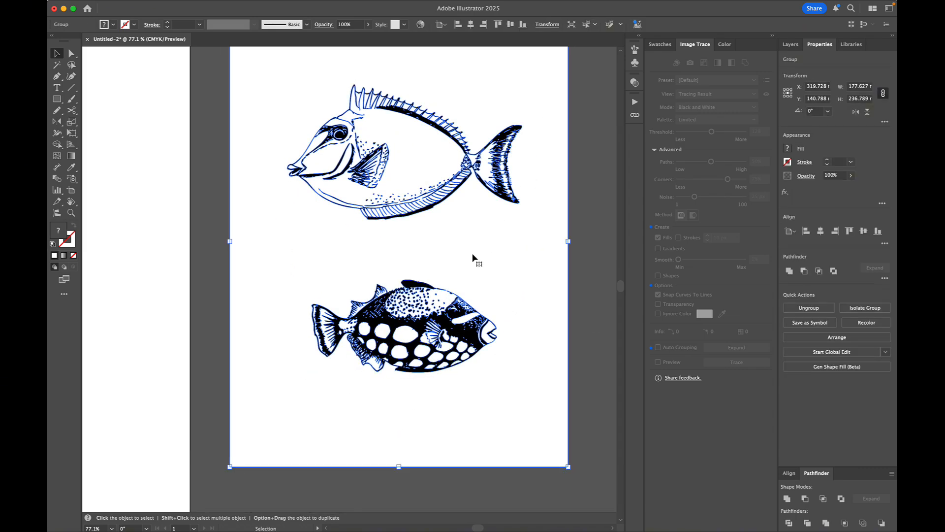
# - Ungroup the expanded tracing, try moving the upper fish's side fin shape on its own and undo that move
pyautogui.rightClick(471, 256)
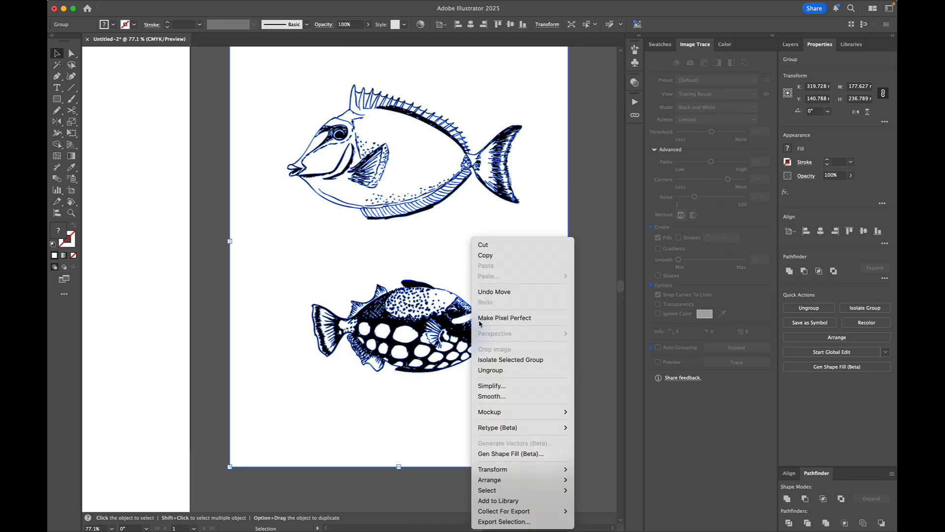
pyautogui.click(488, 374)
pyautogui.click(589, 279)
pyautogui.moveTo(376, 175); pyautogui.dragTo(411, 178)
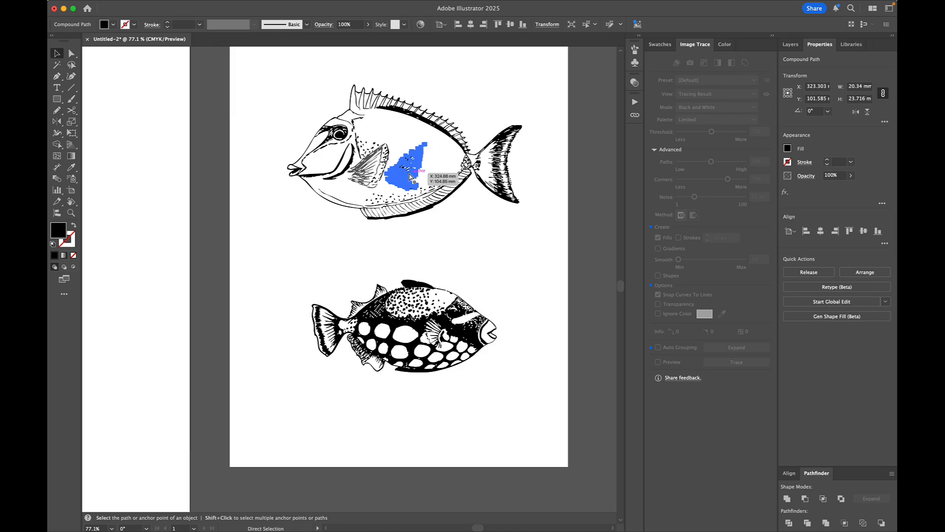
pyautogui.press('super+z')
# - Delete the large white background shape surrounding the two traced fish
pyautogui.click(509, 253)
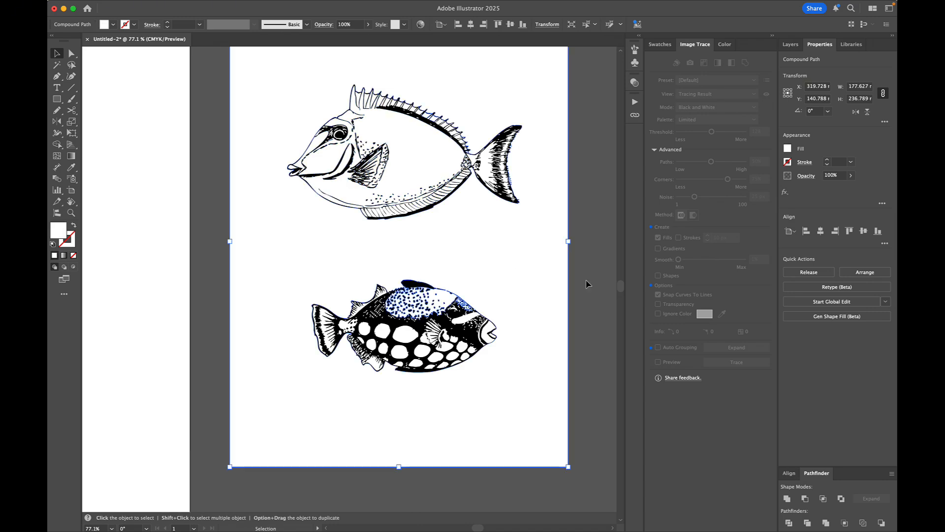
pyautogui.click(541, 276)
pyautogui.press('Delete')
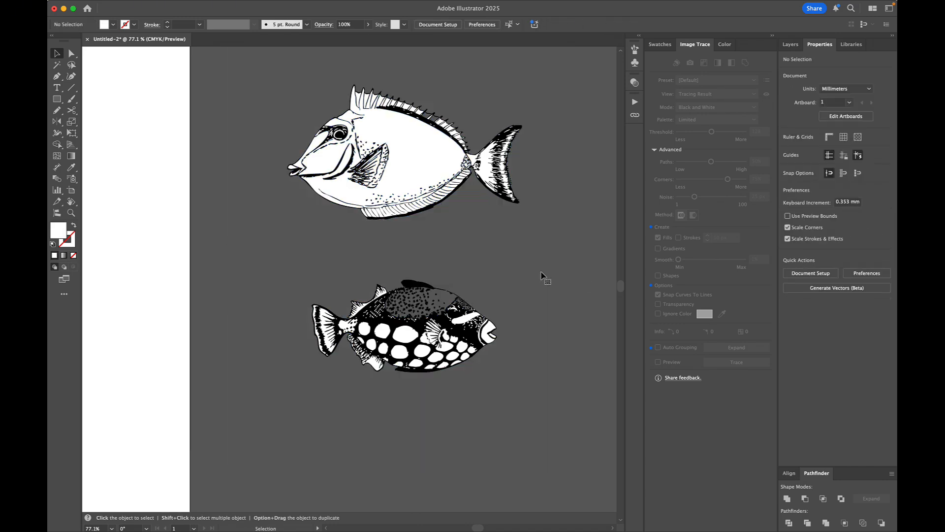
# - Draw a white-filled Pen shape over the first unfilled gap in the upper fish's dorsal fin and send it to the back
pyautogui.scroll(-3, 500, 329)
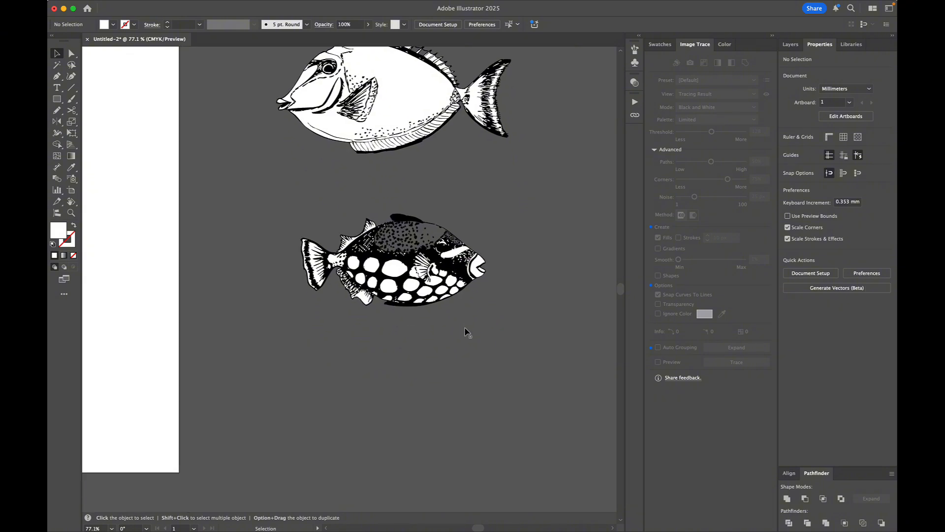
pyautogui.scroll(6, 430, 254)
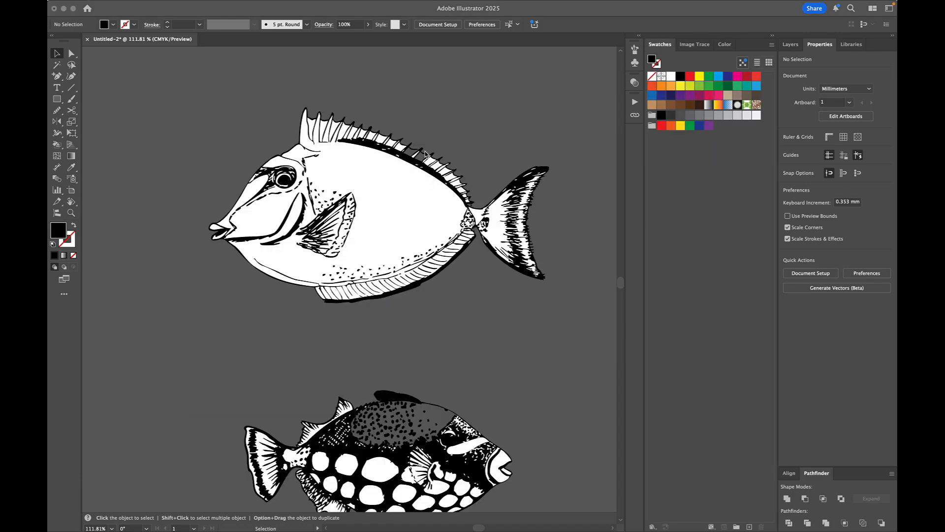
pyautogui.scroll(5, 402, 189)
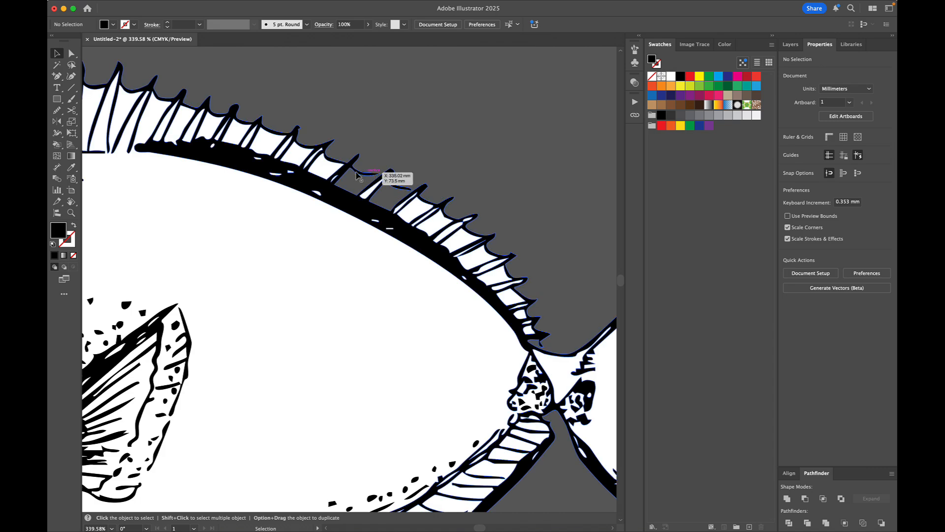
pyautogui.scroll(5, 353, 196)
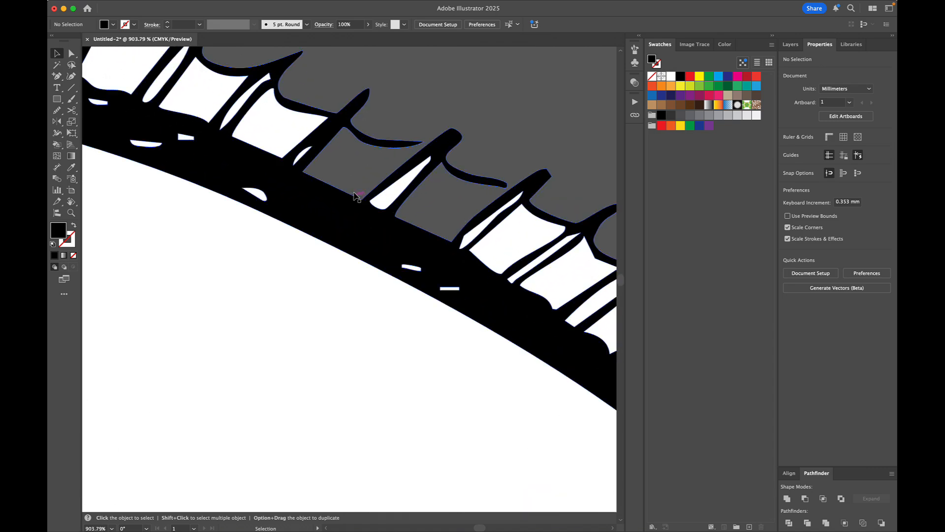
pyautogui.press('p')
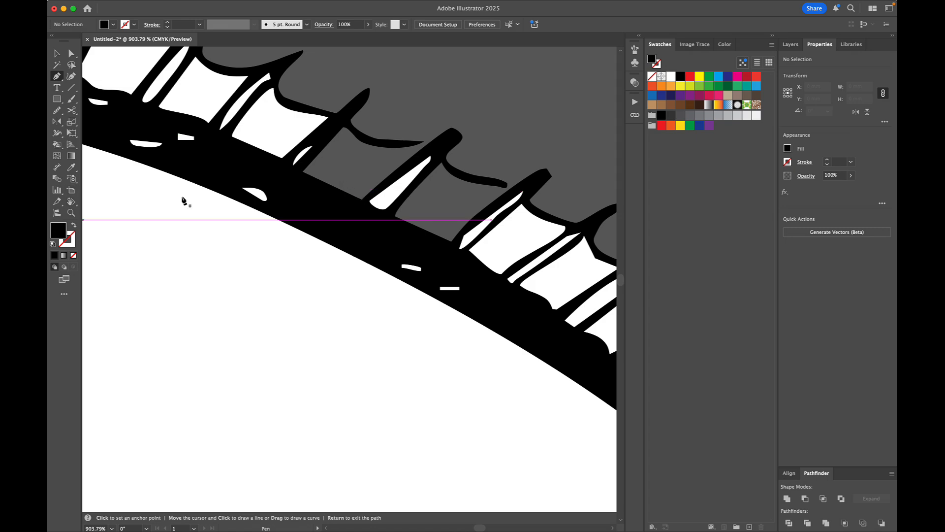
pyautogui.click(672, 76)
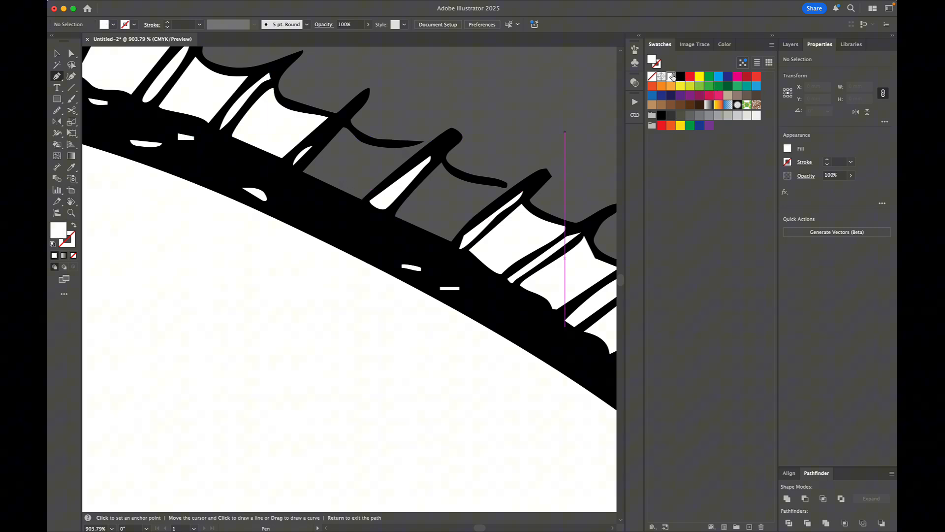
pyautogui.click(294, 175)
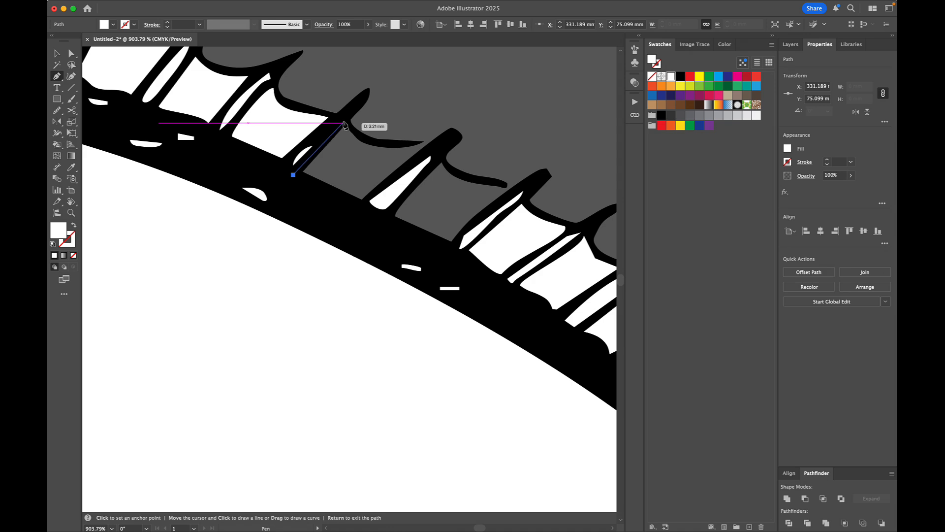
pyautogui.click(343, 121)
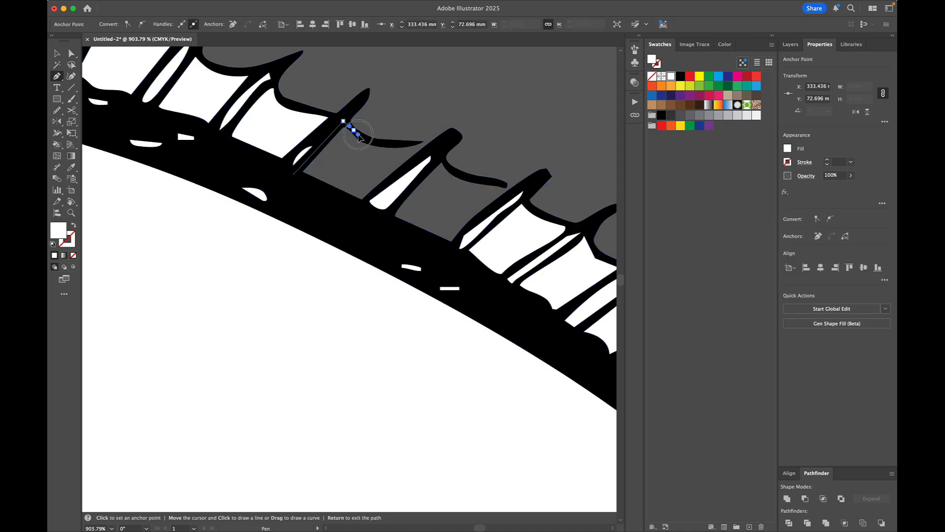
pyautogui.moveTo(398, 143); pyautogui.dragTo(411, 143)
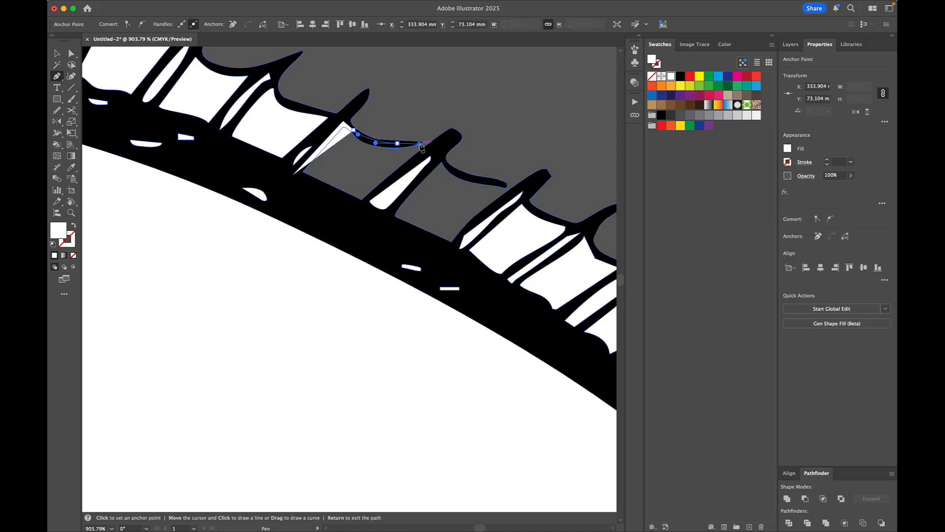
pyautogui.click(440, 140)
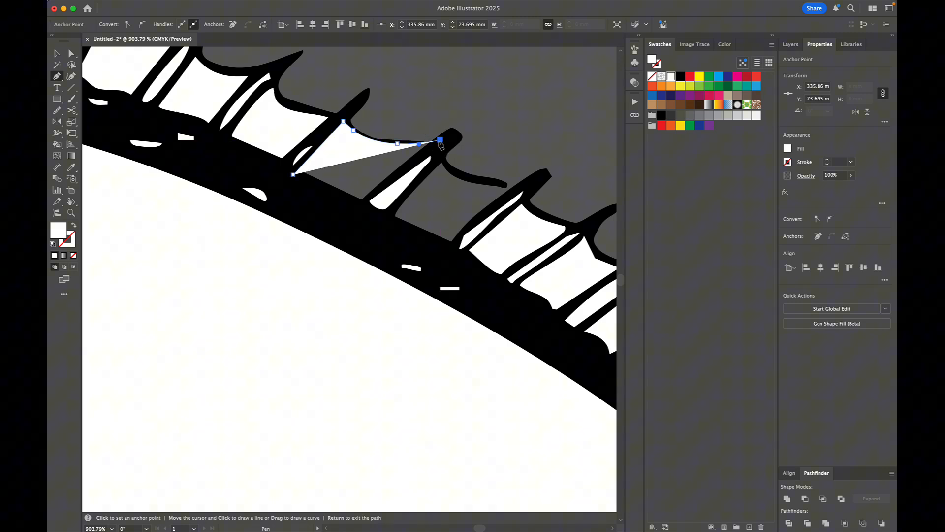
pyautogui.click(363, 212)
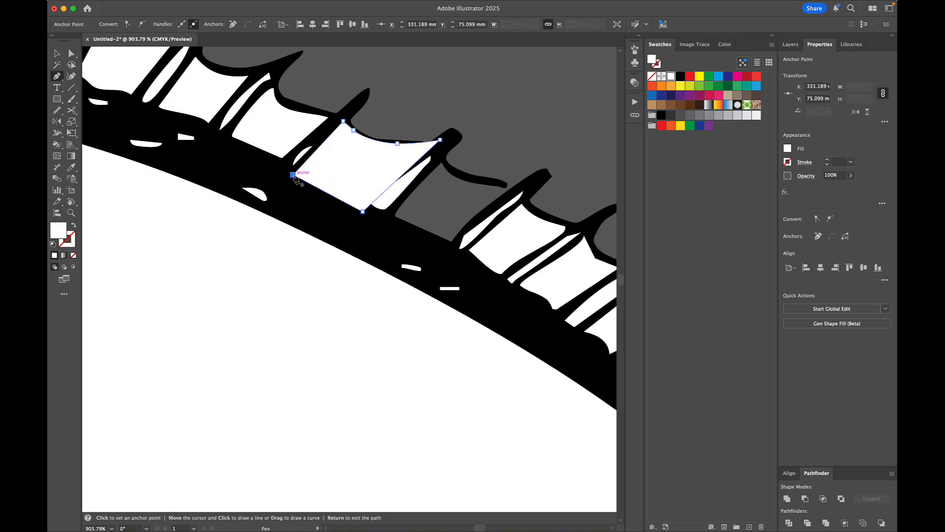
pyautogui.click(293, 174)
pyautogui.press('shift+super+bracketleft')
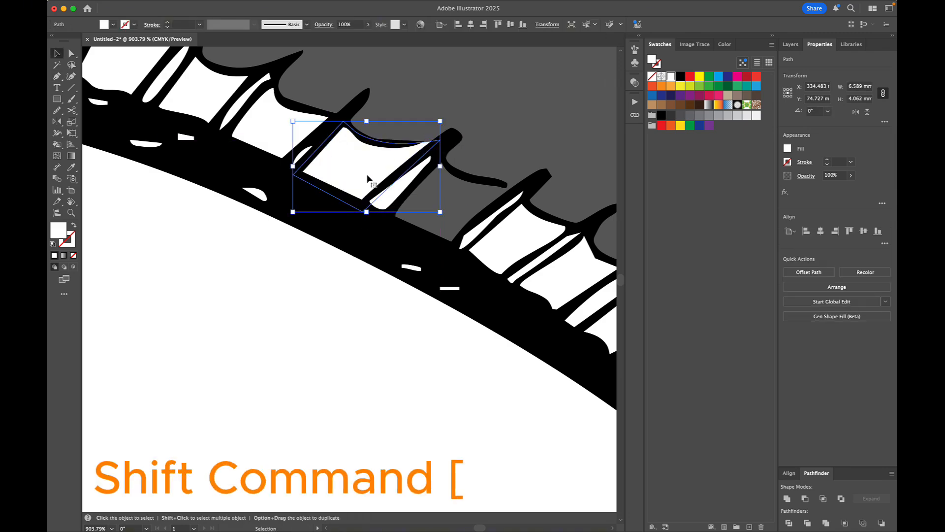
pyautogui.click(481, 120)
# - Cover the second unfilled gap in the dorsal fin with another closed white Pen shape and send it behind the outlines
pyautogui.scroll(-3, 393, 224)
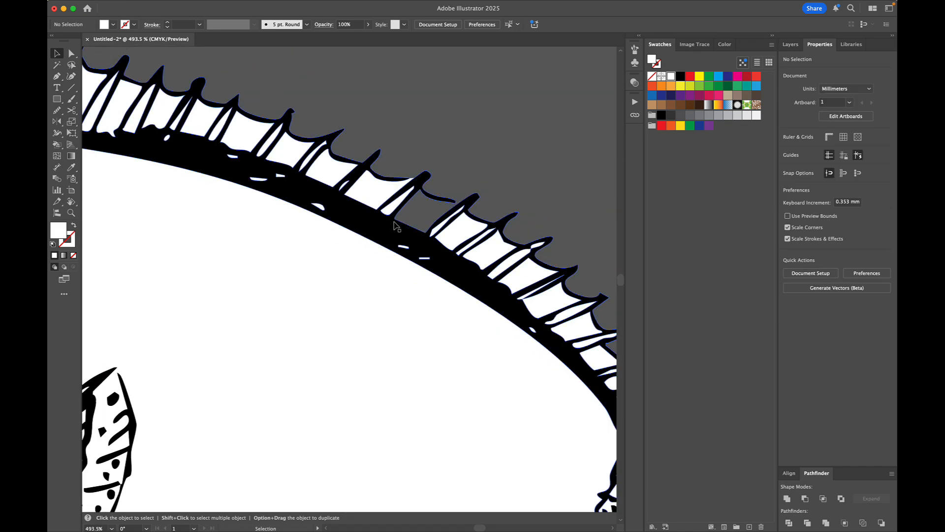
pyautogui.scroll(5, 453, 206)
pyautogui.press('p')
pyautogui.click(296, 240)
pyautogui.moveTo(317, 215); pyautogui.dragTo(335, 196)
pyautogui.click(370, 158)
pyautogui.click(384, 172)
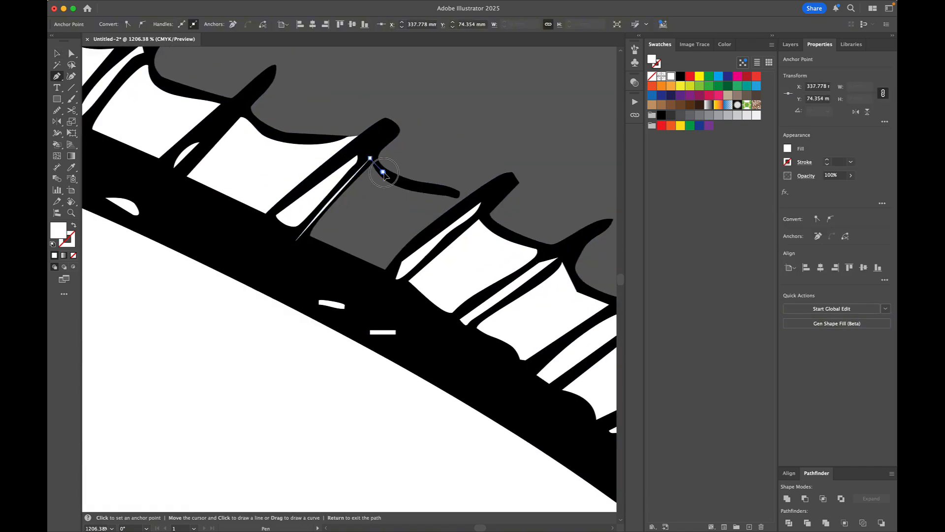
pyautogui.click(431, 190)
pyautogui.click(476, 195)
pyautogui.click(383, 279)
pyautogui.click(296, 241)
pyautogui.press('super')
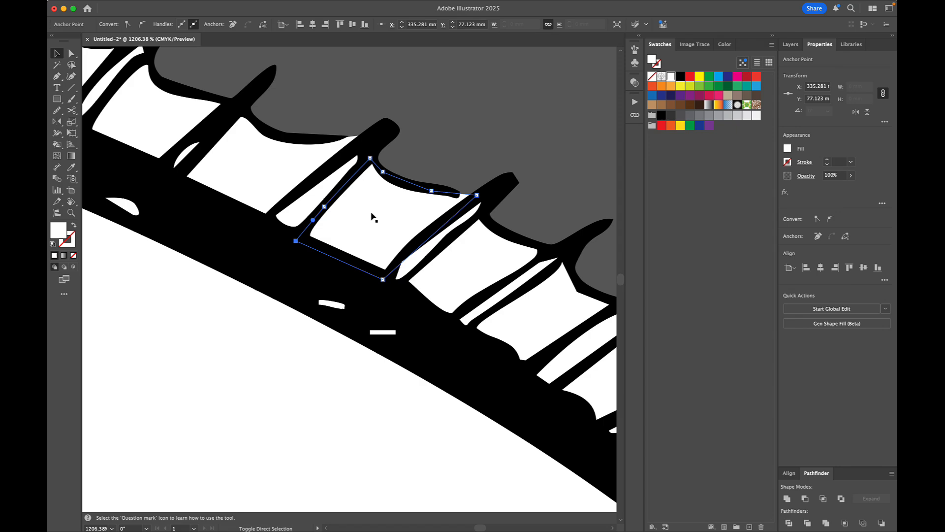
pyautogui.click(443, 143)
# - Start a white-filled Pen path along the upper edge of the unfilled spotted patch on the lower fish's back
pyautogui.scroll(-4, 373, 217)
pyautogui.scroll(-10, 350, 279)
pyautogui.press('p')
pyautogui.click(127, 203)
pyautogui.click(157, 175)
pyautogui.click(177, 161)
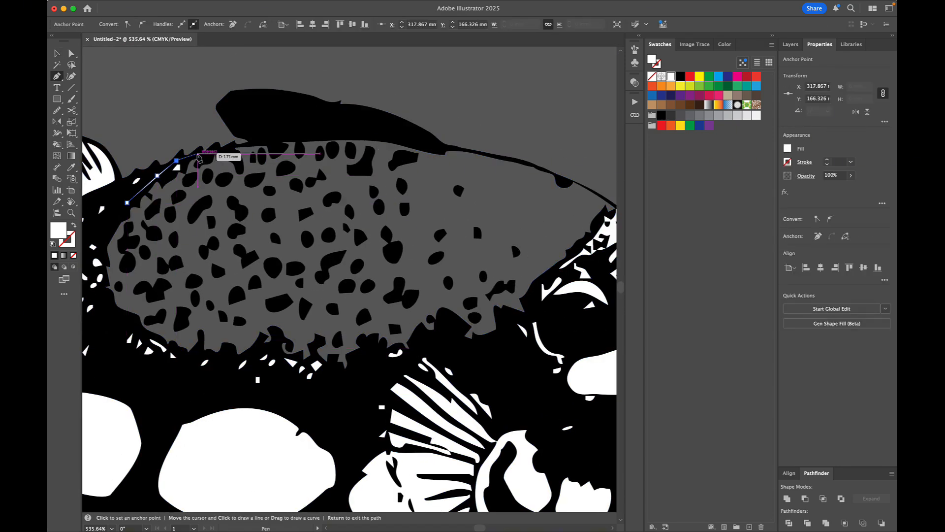
pyautogui.scroll(5, 197, 154)
pyautogui.click(180, 155)
pyautogui.click(219, 147)
pyautogui.click(253, 137)
pyautogui.click(291, 130)
pyautogui.click(331, 120)
pyautogui.click(416, 169)
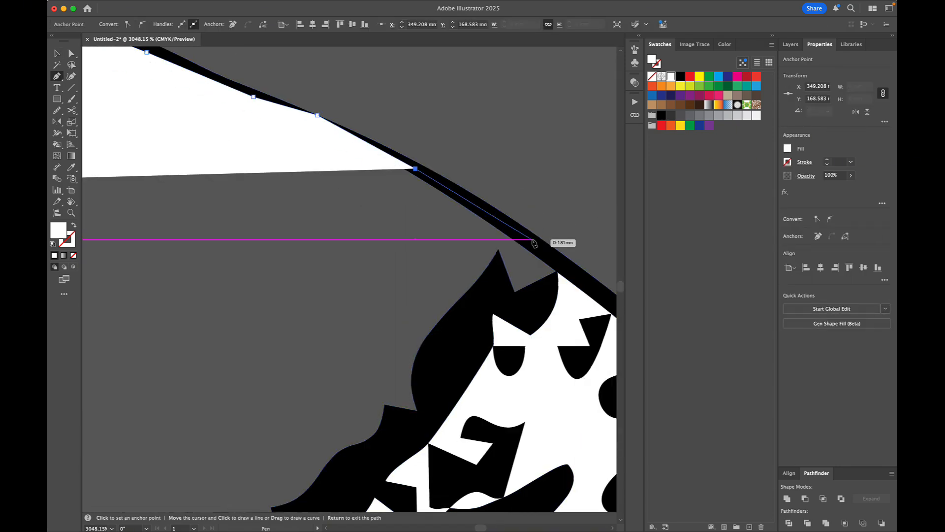
pyautogui.click(532, 240)
# - Close the path around the lower edge of the spotted patch and send the white shape behind the fish artwork
pyautogui.scroll(-6, 535, 242)
pyautogui.click(481, 276)
pyautogui.click(426, 256)
pyautogui.click(342, 316)
pyautogui.hscroll(-10, 315, 315)
pyautogui.click(334, 294)
pyautogui.click(316, 269)
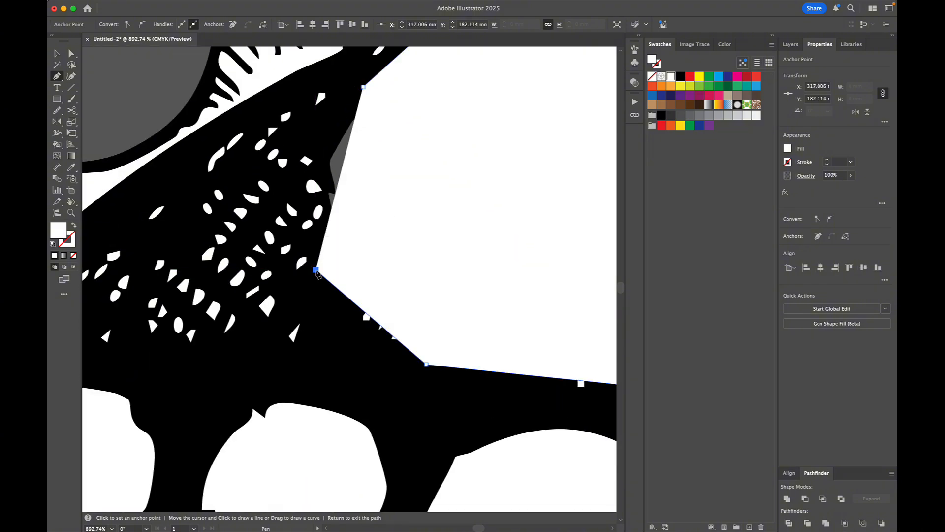
pyautogui.click(296, 177)
pyautogui.click(314, 93)
pyautogui.click(363, 87)
pyautogui.scroll(-10, 364, 89)
pyautogui.press('v')
pyautogui.press('super+shift+[')
pyautogui.click(494, 63)
# - Fill the white body spot nearest the lower fish's tail with lime green
pyautogui.scroll(5, 434, 178)
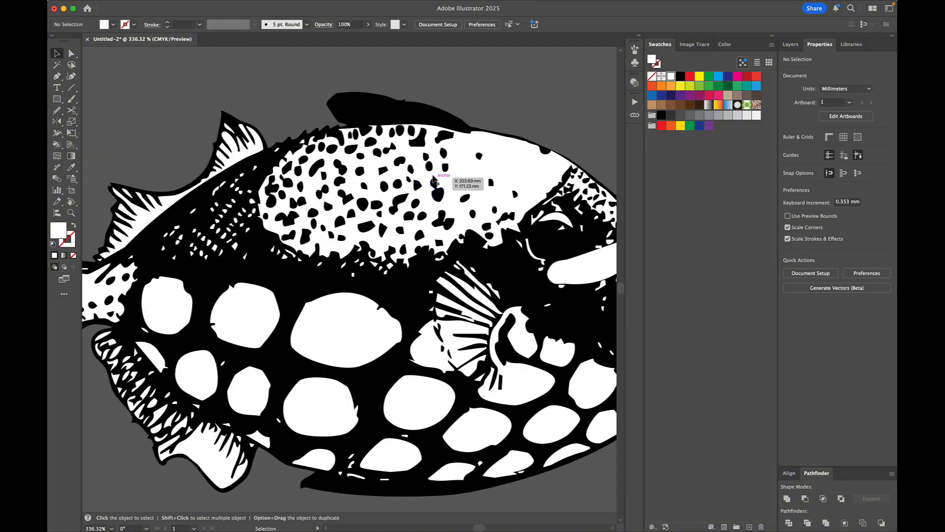
pyautogui.scroll(-4, 436, 211)
pyautogui.scroll(4, 390, 287)
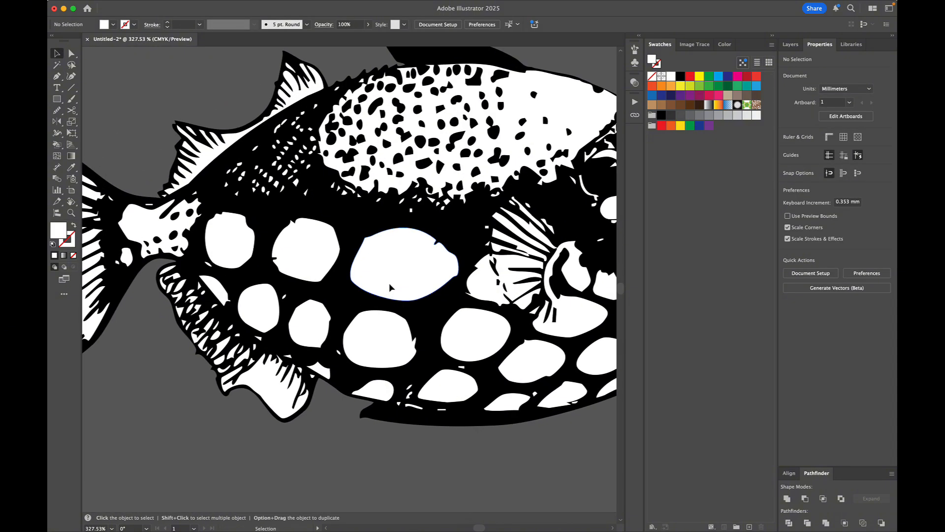
pyautogui.click(390, 287)
pyautogui.click(289, 253)
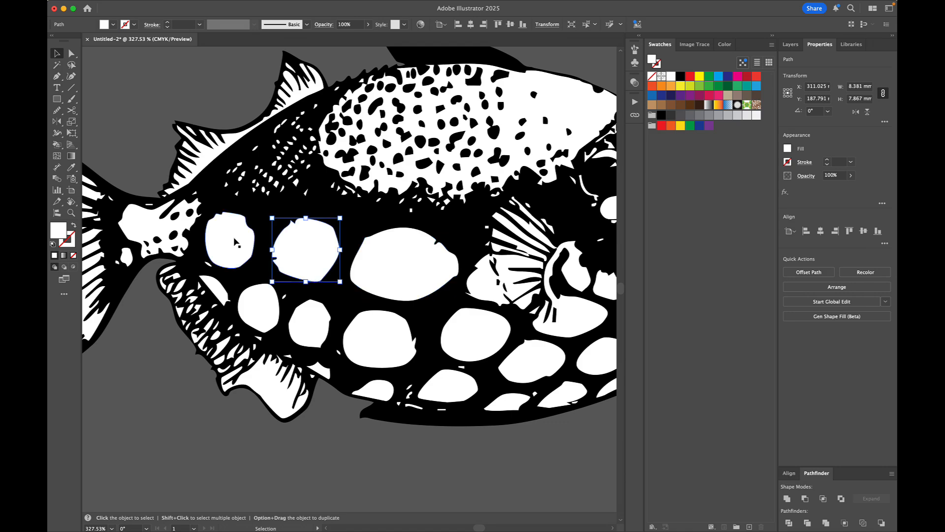
pyautogui.click(232, 235)
pyautogui.scroll(-4, 232, 236)
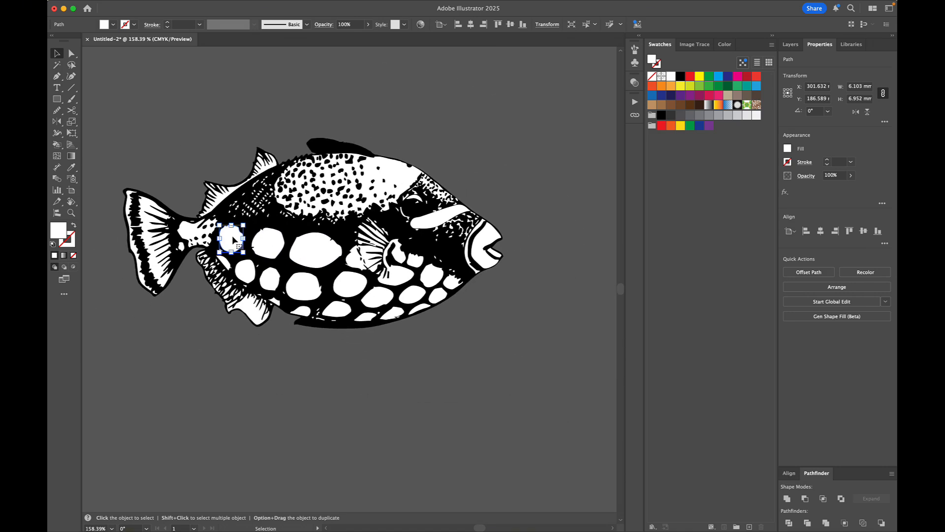
pyautogui.hscroll(-2, 283, 237)
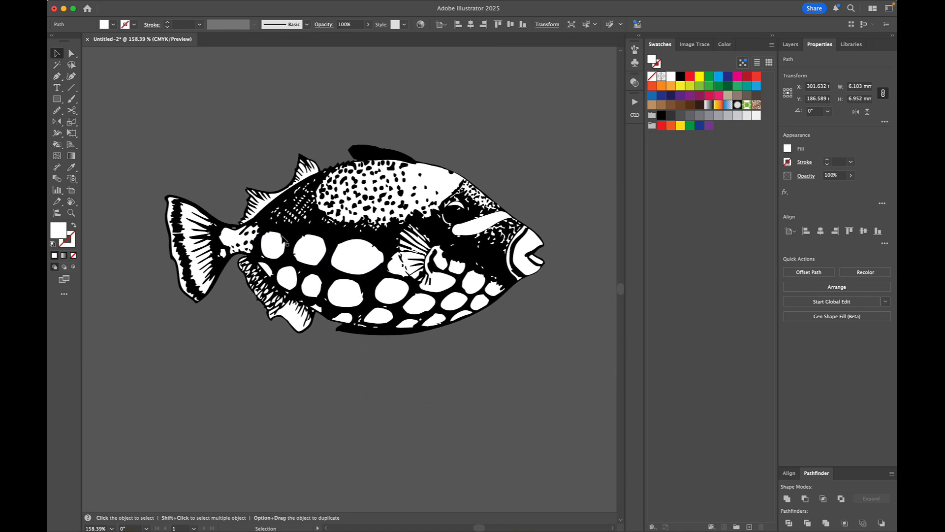
pyautogui.click(698, 89)
# - Select three more of the lower fish's large white body spots together
pyautogui.click(314, 252)
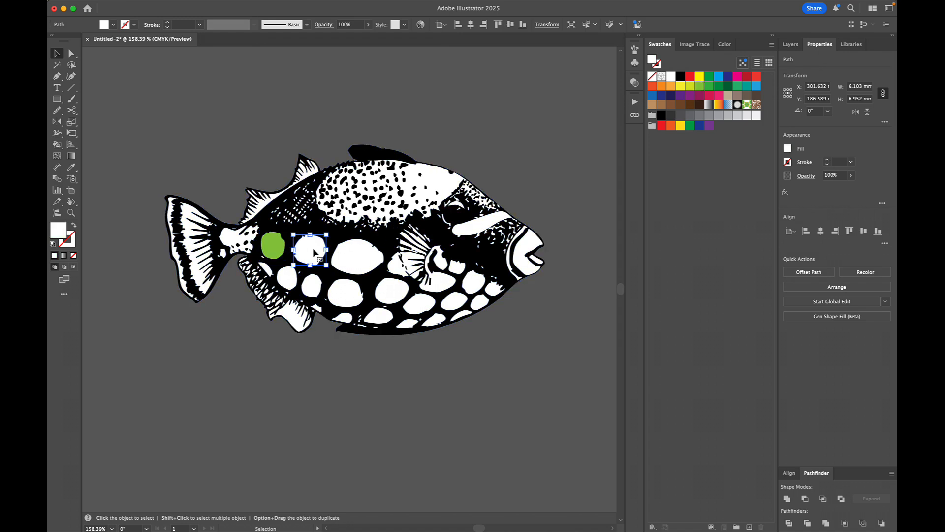
pyautogui.keyDown('shift'); pyautogui.click(350, 256); pyautogui.keyUp('shift')
pyautogui.keyDown('shift'); pyautogui.click(346, 299); pyautogui.keyUp('shift')
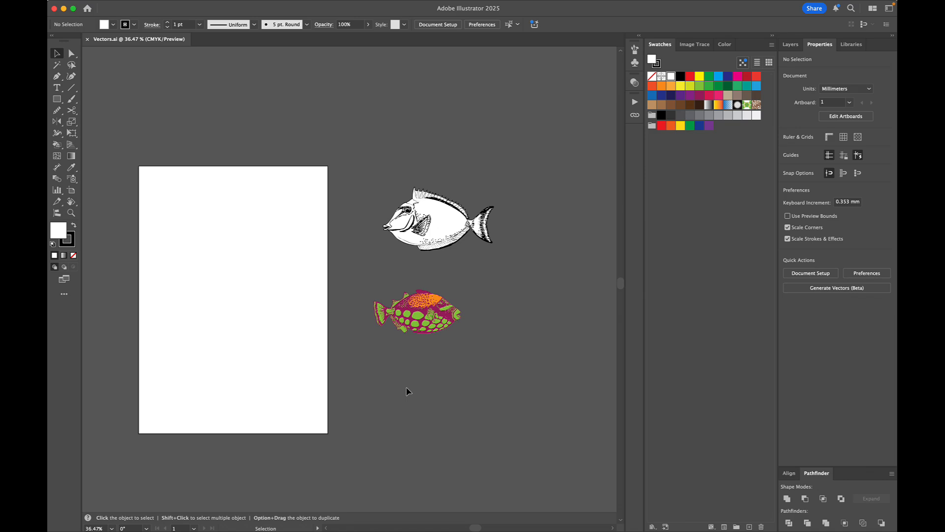
# - Move both fish together from the empty canvas onto the upper part of the artboard and deselect them
pyautogui.moveTo(466, 363); pyautogui.dragTo(467, 364)
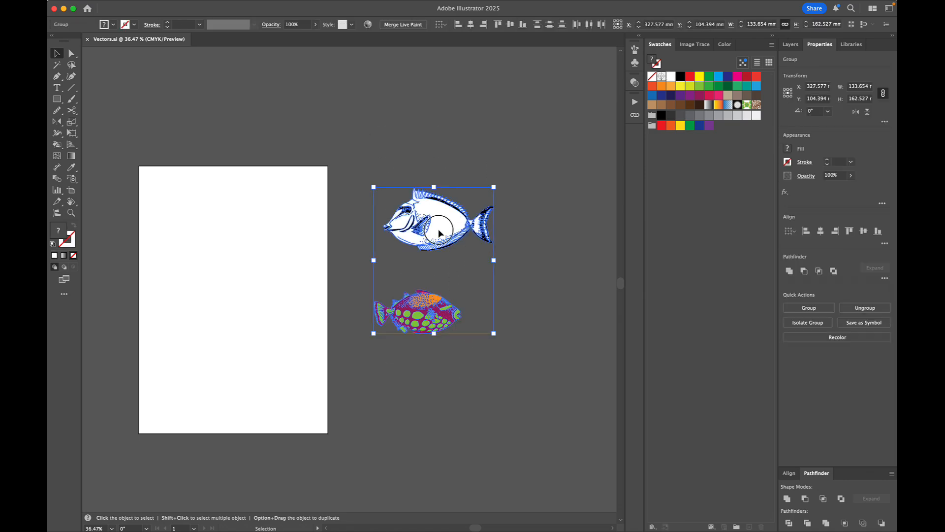
pyautogui.moveTo(438, 231); pyautogui.dragTo(230, 227)
pyautogui.click(408, 264)
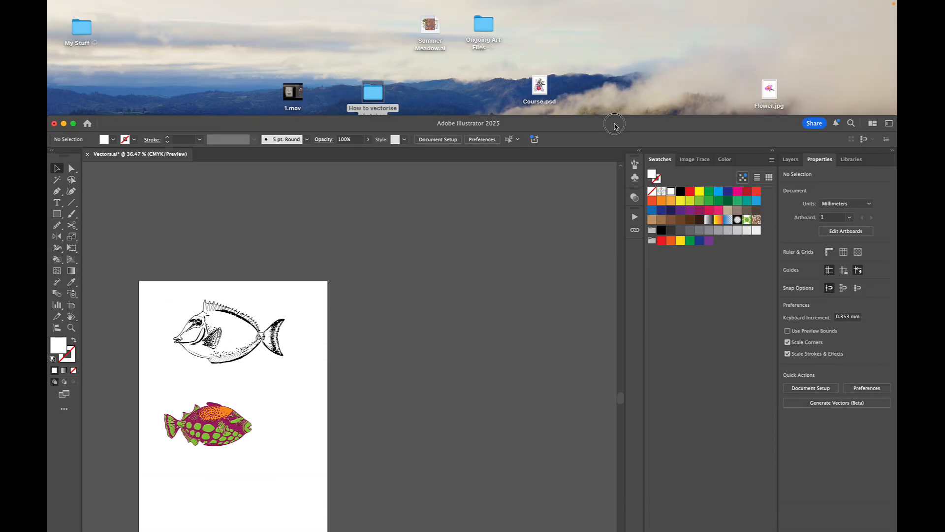
# - Place Flower.jpg from the desktop beside the artboard, scale it to about 181 x 235 mm and embed it
pyautogui.click(767, 89)
pyautogui.moveTo(766, 89); pyautogui.dragTo(393, 329)
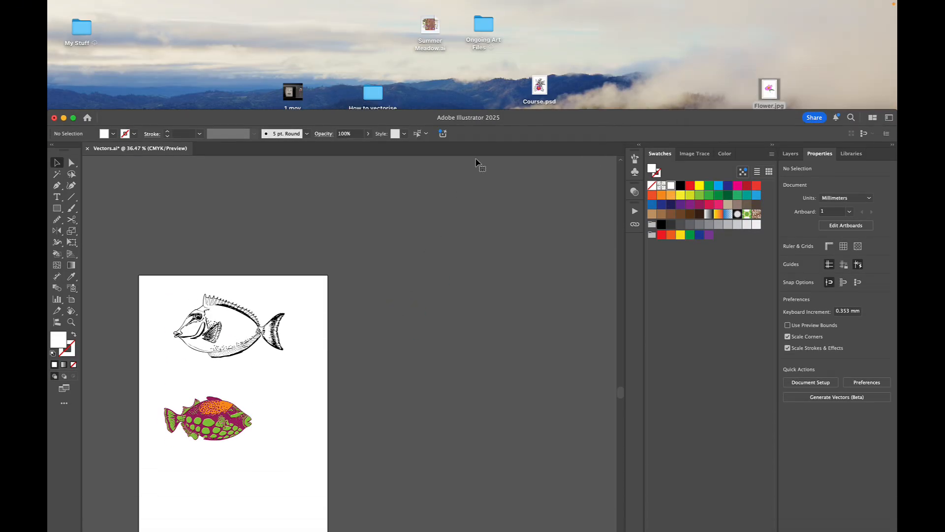
pyautogui.moveTo(530, 114); pyautogui.dragTo(529, 6)
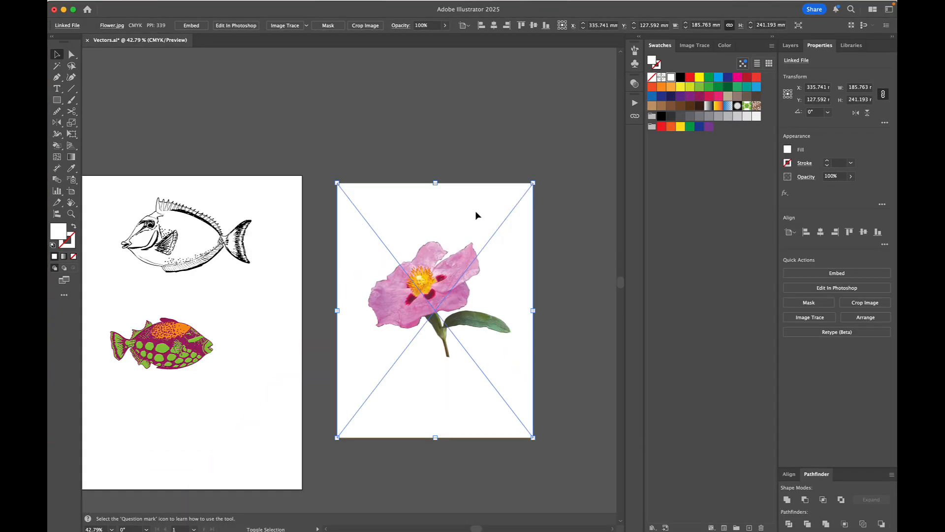
pyautogui.moveTo(532, 183); pyautogui.dragTo(528, 189)
pyautogui.scroll(-2, 408, 232)
pyautogui.hscroll(3, 408, 231)
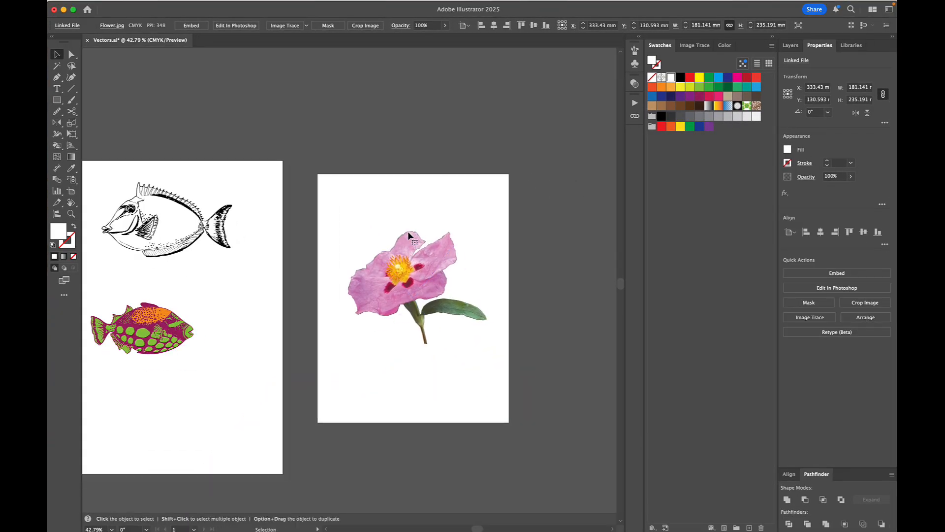
pyautogui.click(191, 26)
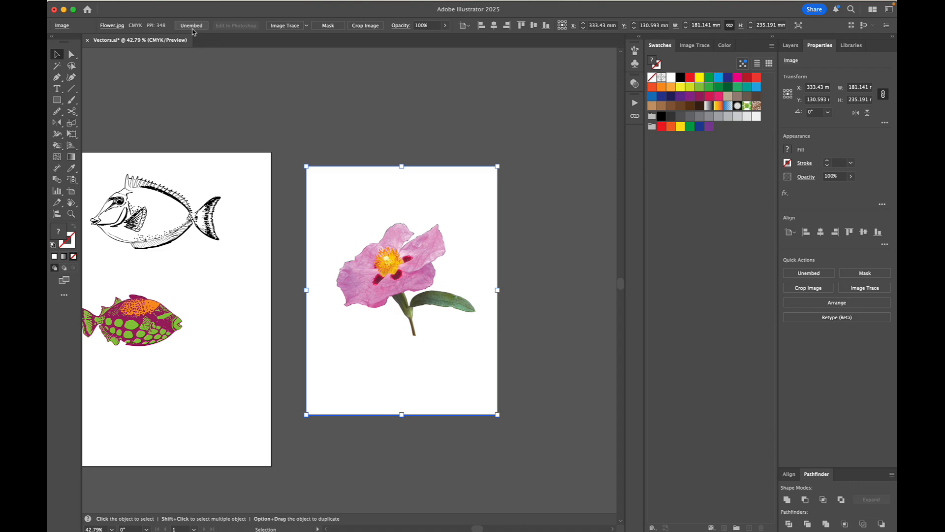
# - Image-trace the flower photo in Color mode with a limited palette of 30 colours, ignoring white, and expand the tracing
pyautogui.click(699, 46)
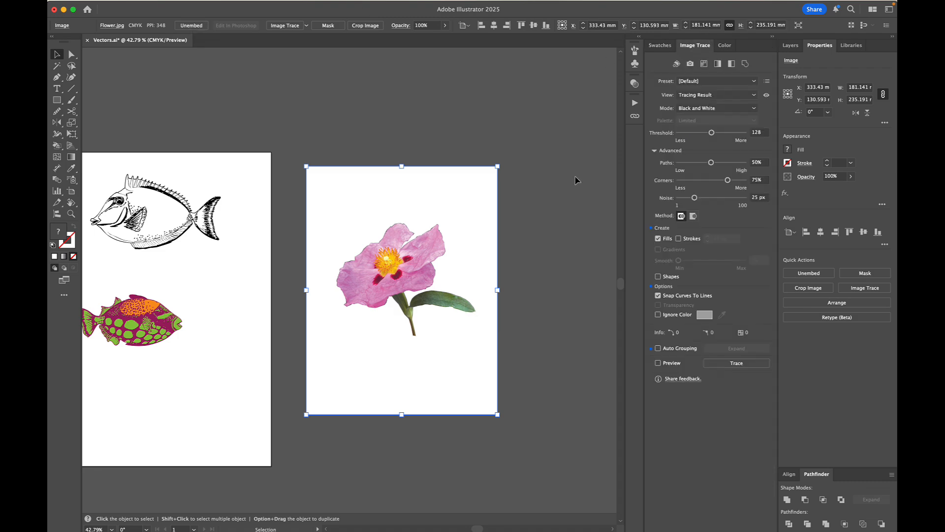
pyautogui.click(687, 111)
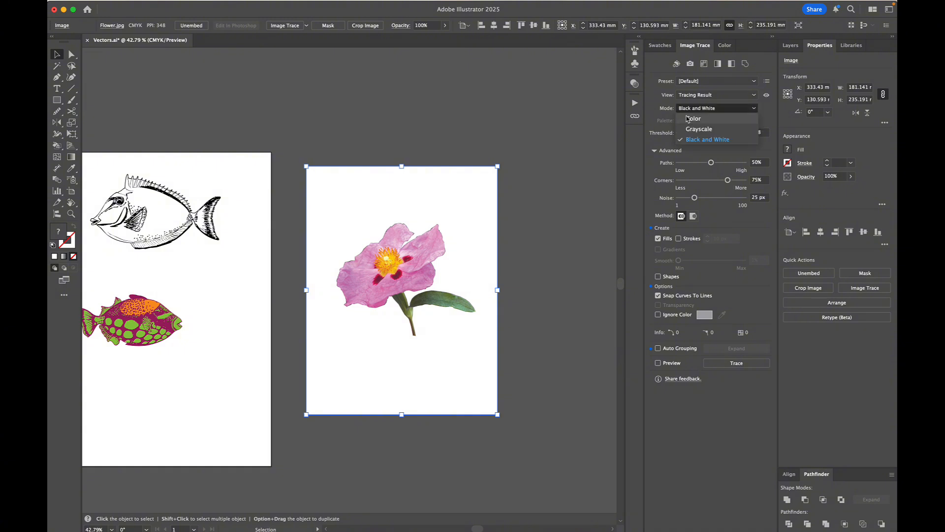
pyautogui.click(689, 120)
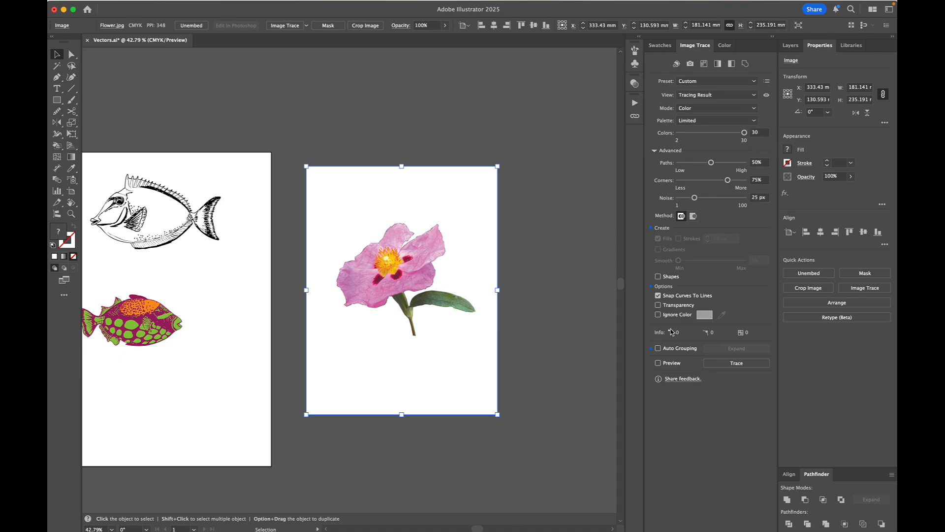
pyautogui.click(659, 316)
pyautogui.click(658, 363)
pyautogui.click(737, 350)
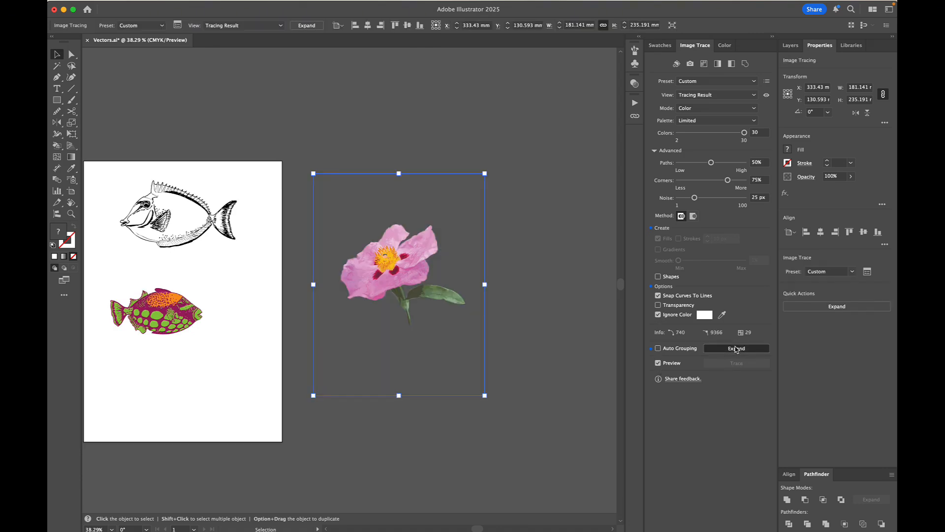
pyautogui.click(525, 263)
# - Ungroup the expanded flower tracing into separate shapes and deselect it
pyautogui.scroll(8, 436, 264)
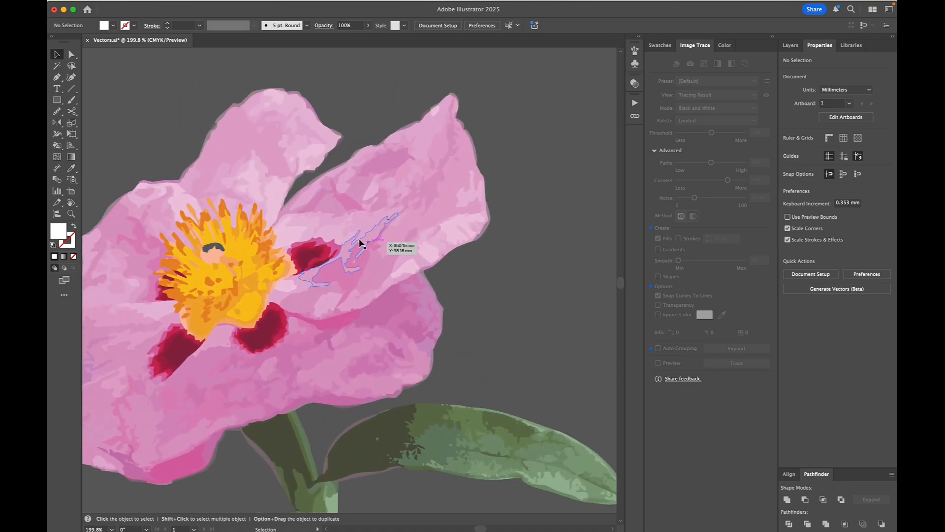
pyautogui.click(361, 237)
pyautogui.rightClick(362, 233)
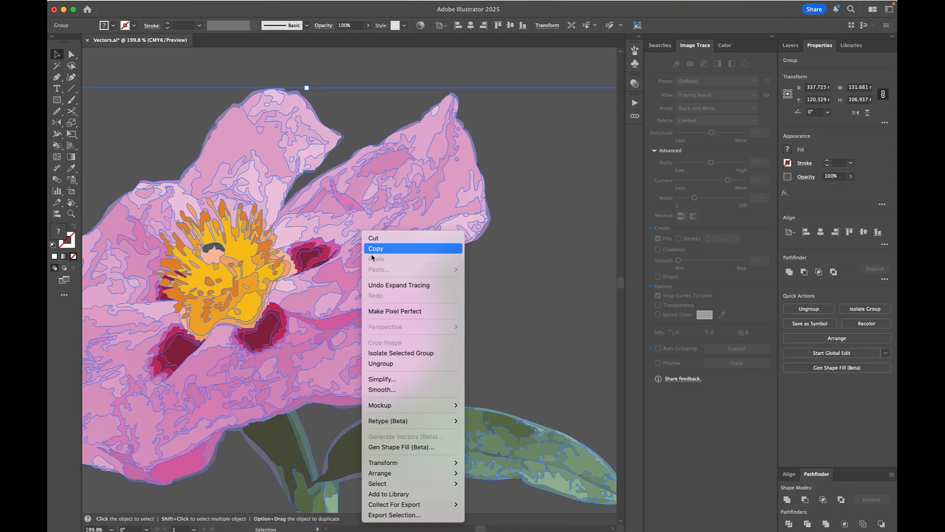
pyautogui.click(392, 365)
pyautogui.click(492, 320)
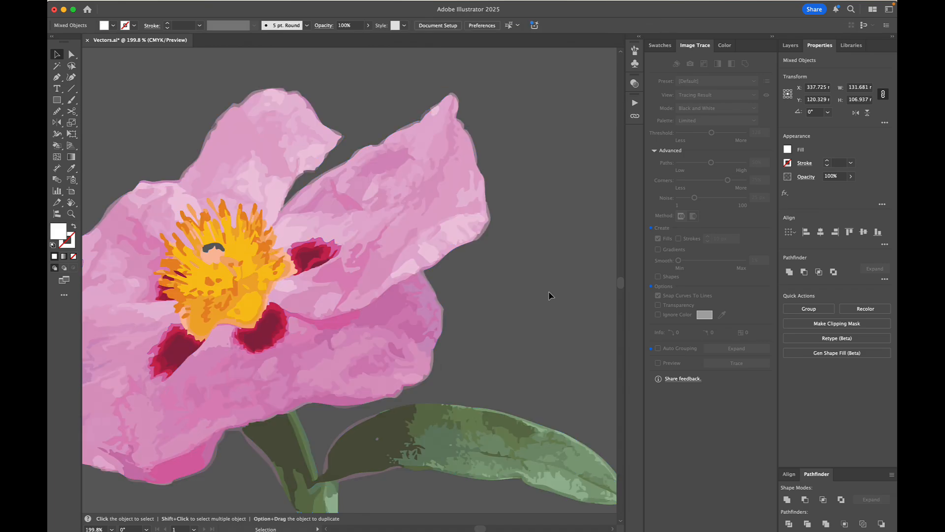
# - Try pulling two pale pink shapes away from the outer edge of the flower's large petal, undoing each move
pyautogui.click(473, 199)
pyautogui.doubleClick(474, 199)
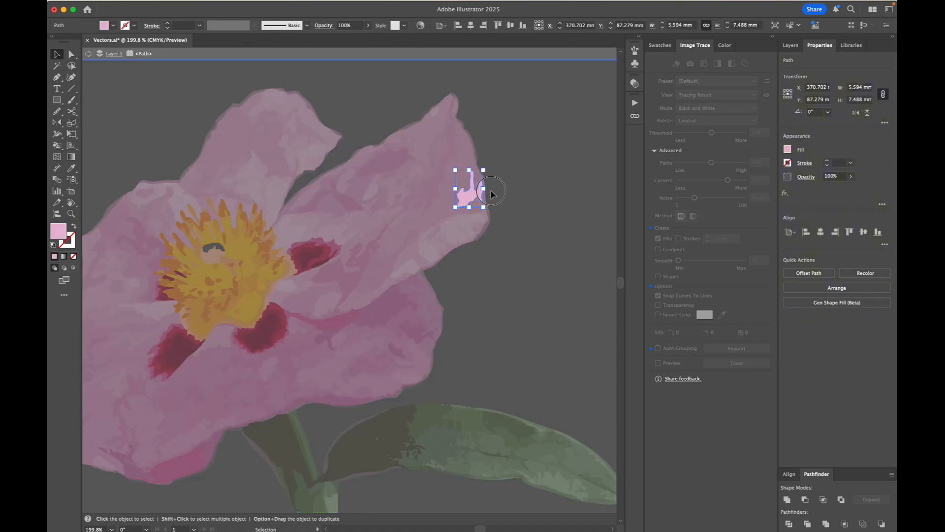
pyautogui.press('Escape')
pyautogui.moveTo(469, 192); pyautogui.dragTo(506, 189)
pyautogui.press('super+z')
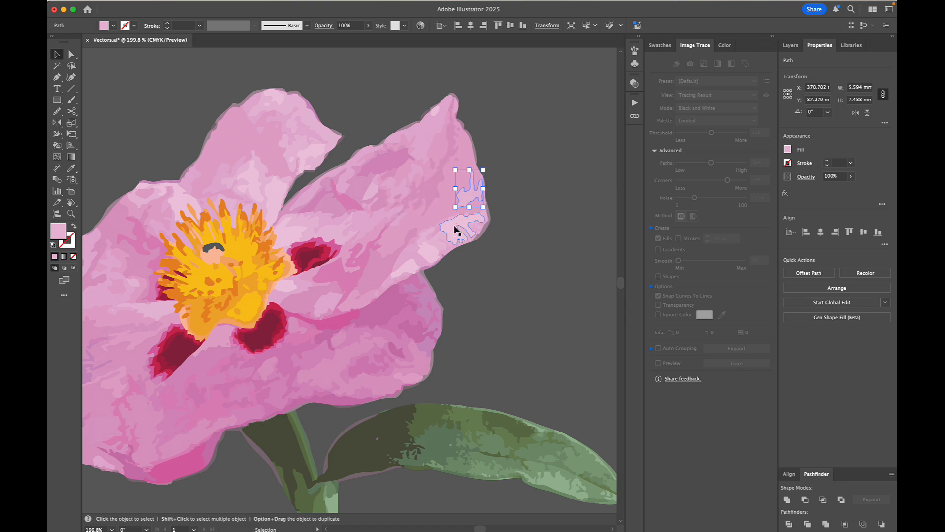
pyautogui.moveTo(457, 230); pyautogui.dragTo(490, 262)
pyautogui.press('super+z')
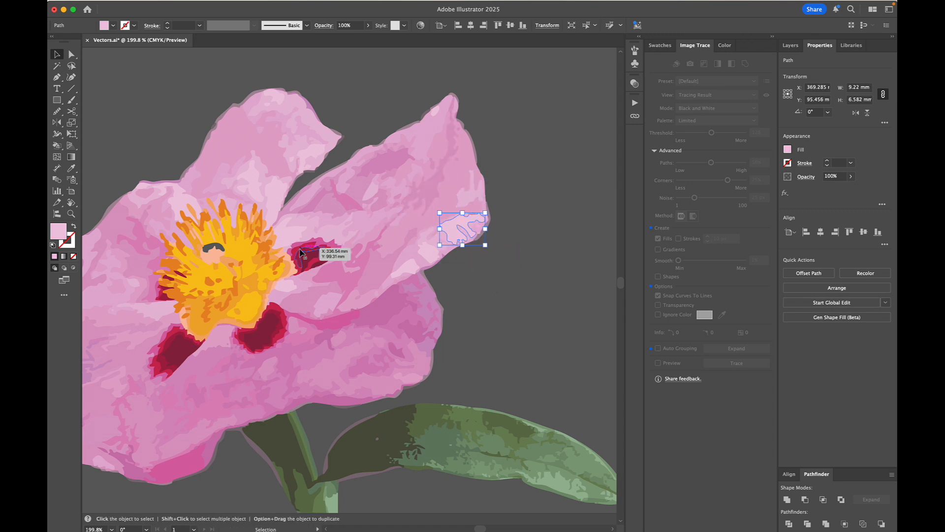
# - Examine the yellow shapes in the traced flower's centre and compare the tracing with the flower photo below it
pyautogui.click(229, 246)
pyautogui.click(245, 255)
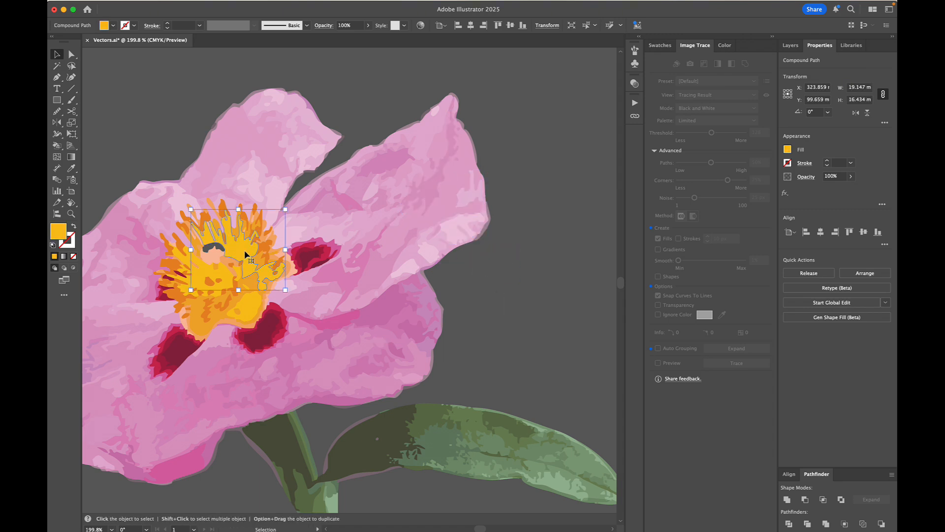
pyautogui.scroll(-5, 246, 253)
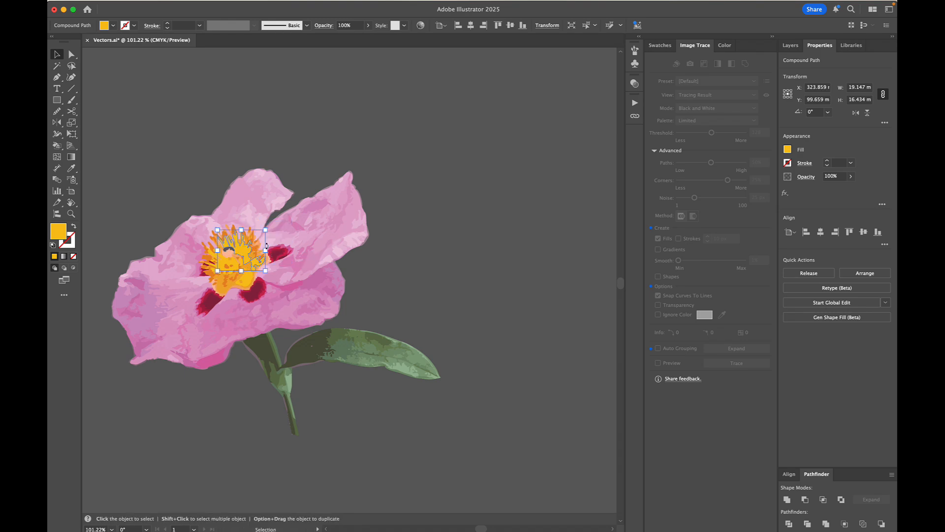
pyautogui.click(443, 269)
pyautogui.scroll(-3, 443, 269)
pyautogui.scroll(-3, 443, 269)
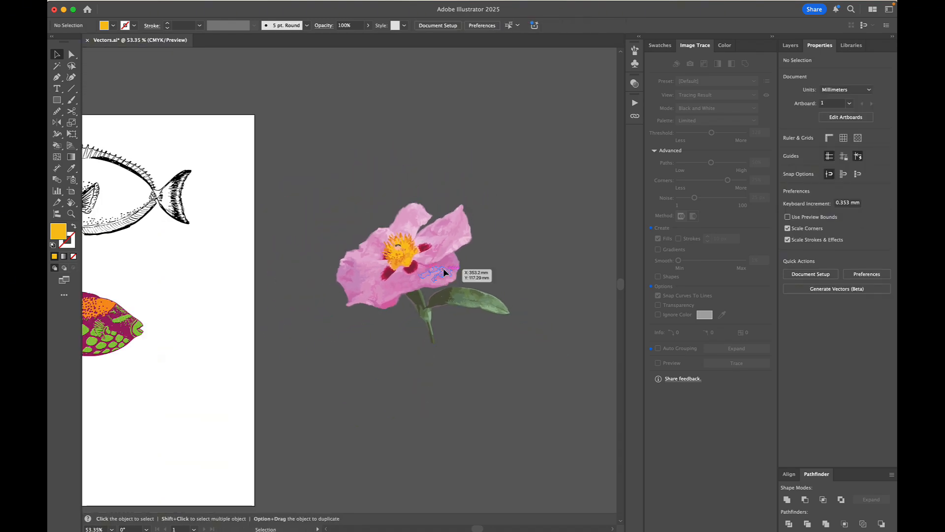
pyautogui.scroll(-5, 444, 270)
pyautogui.scroll(10, 453, 379)
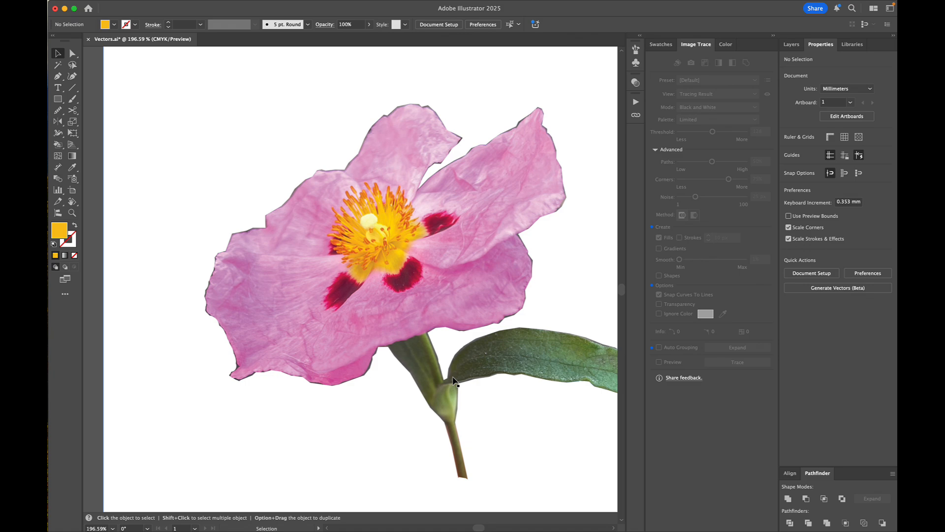
pyautogui.scroll(-5, 453, 380)
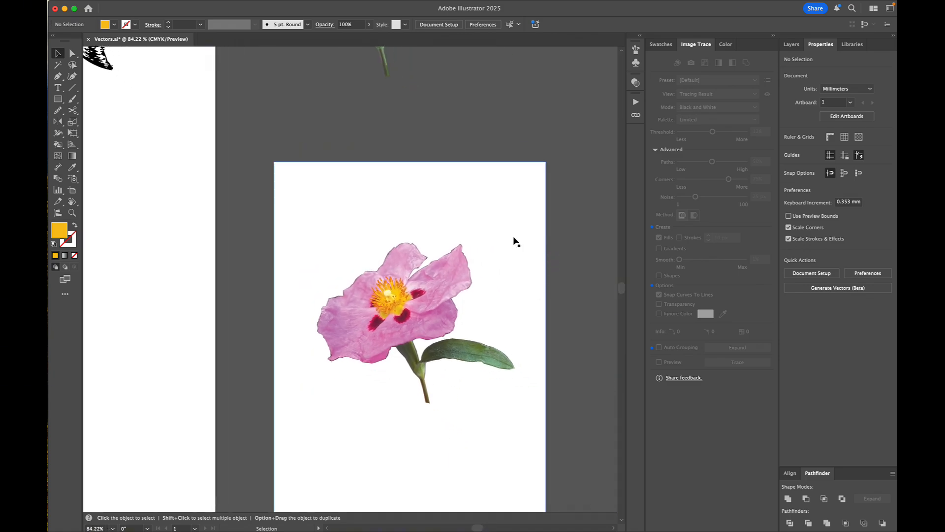
# - Image-trace the lower flower photo in Color mode with 7 colours, ignoring white, then expand the tracing and deselect it
pyautogui.scroll(-1, 515, 242)
pyautogui.click(464, 180)
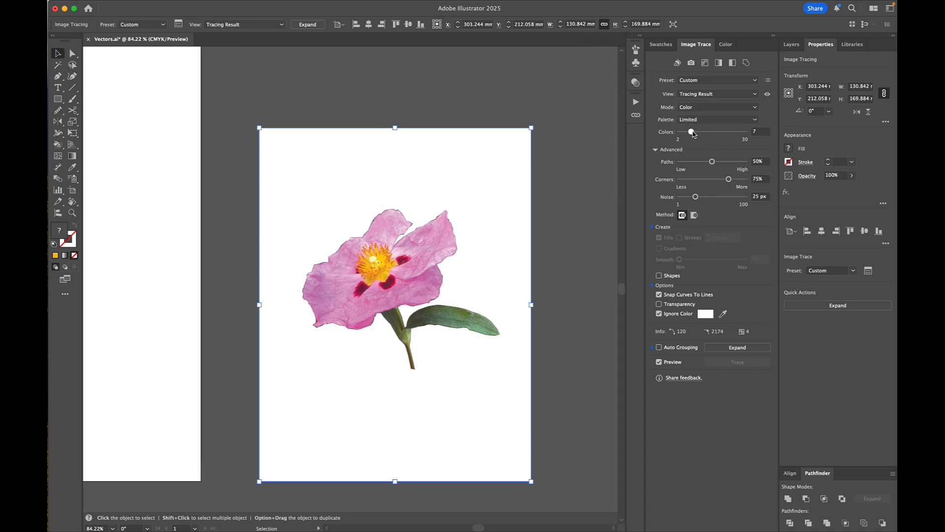
pyautogui.moveTo(692, 133); pyautogui.dragTo(692, 132)
pyautogui.scroll(-4, 397, 352)
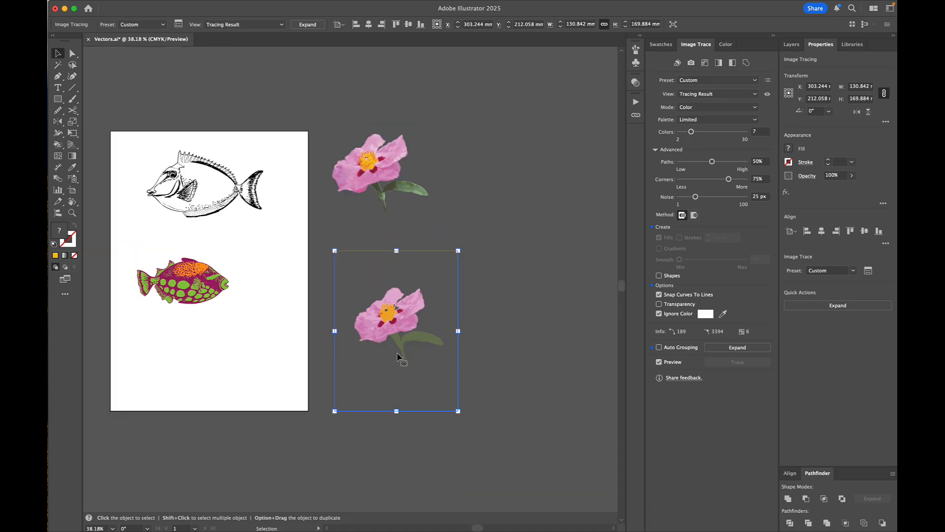
pyautogui.scroll(5, 400, 308)
pyautogui.click(731, 347)
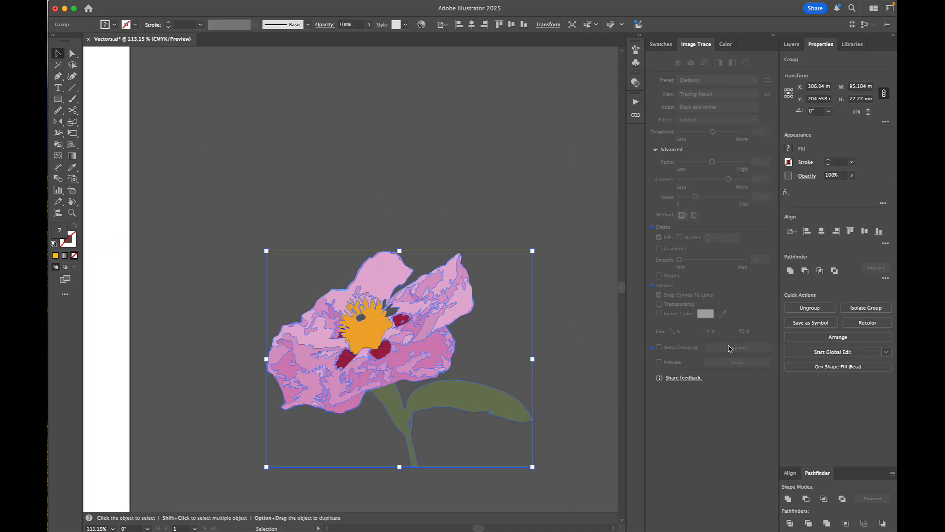
pyautogui.click(598, 338)
# - Ungroup the 7-colour flower tracing into separate shapes and deselect it
pyautogui.click(459, 310)
pyautogui.rightClick(459, 310)
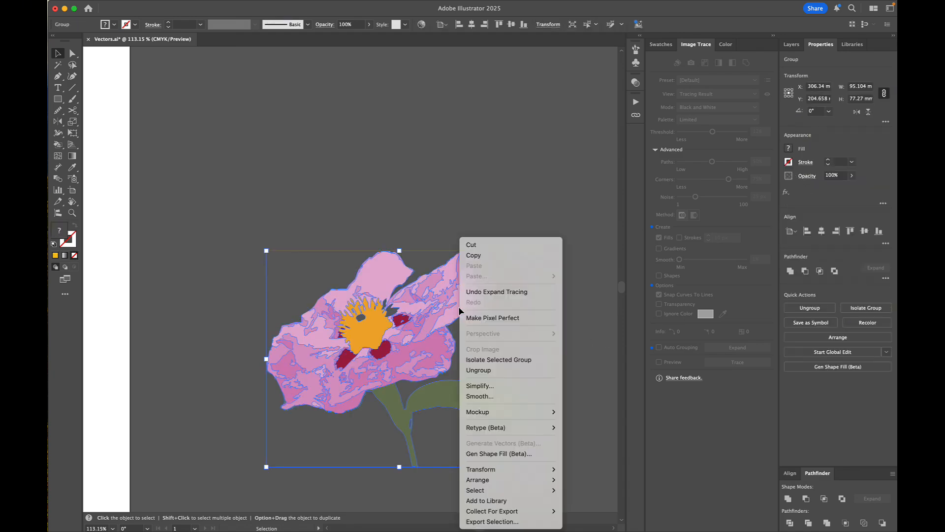
pyautogui.click(481, 370)
pyautogui.click(441, 198)
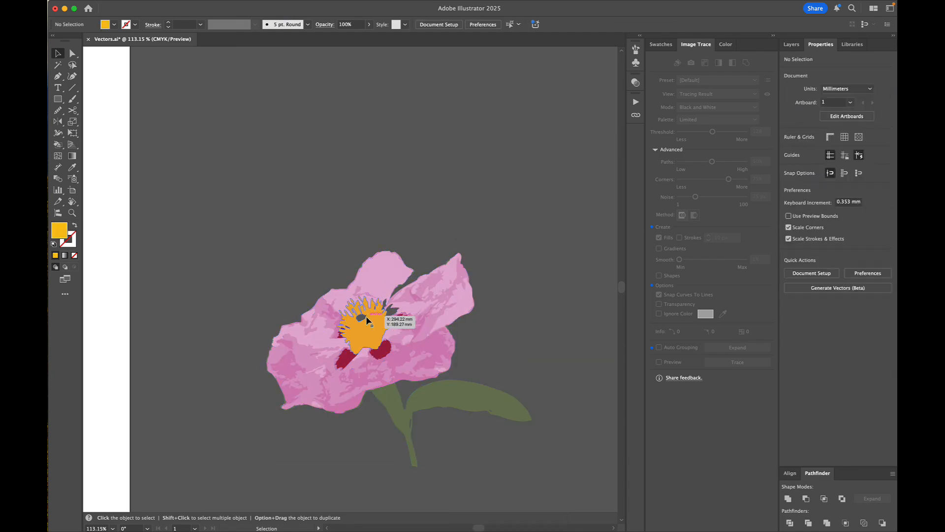
# - Compare the level of detail in the petals, centre and leaf of the 7-colour and 30-colour flower tracings
pyautogui.scroll(-2, 367, 320)
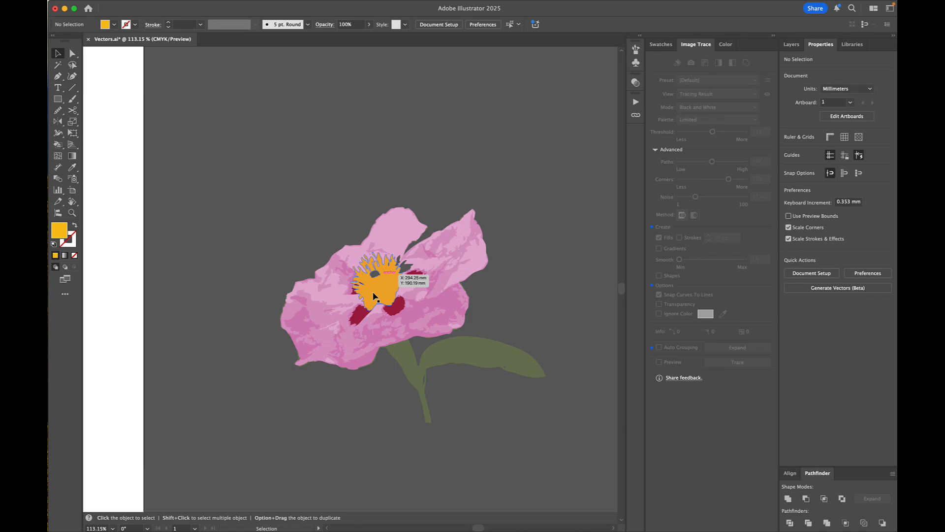
pyautogui.scroll(-5, 485, 310)
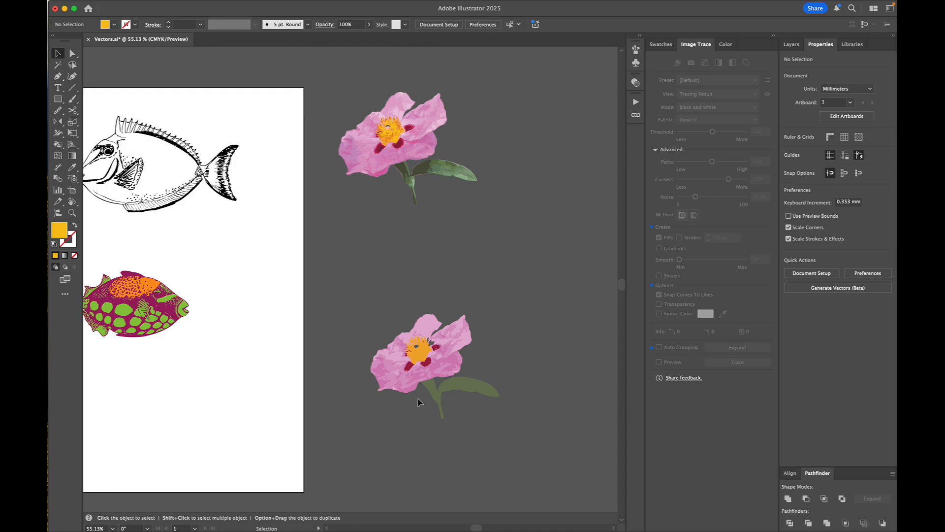
pyautogui.scroll(-2, 418, 402)
pyautogui.scroll(5, 475, 354)
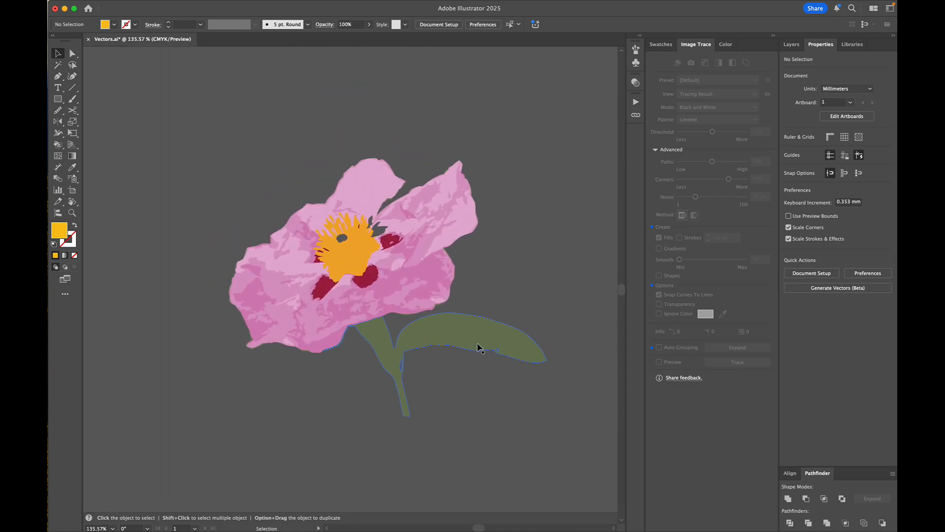
pyautogui.scroll(10, 508, 356)
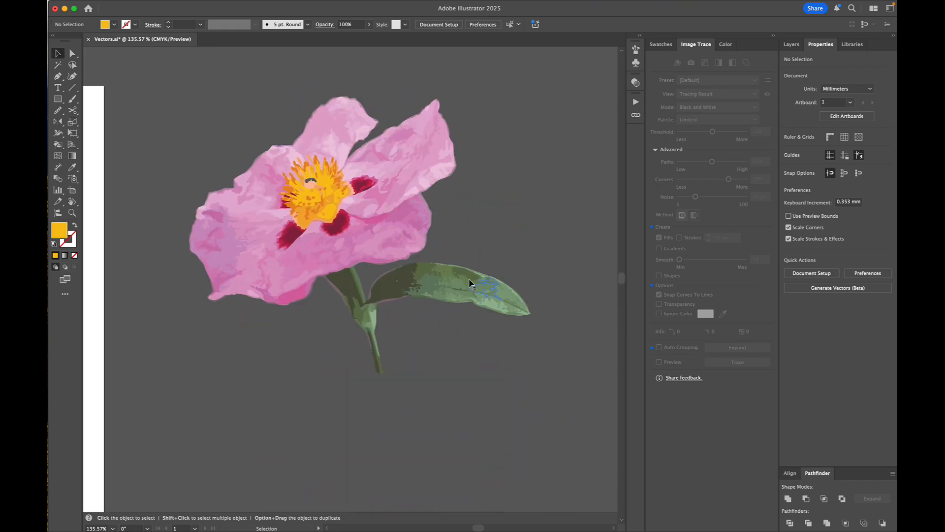
pyautogui.scroll(-8, 503, 299)
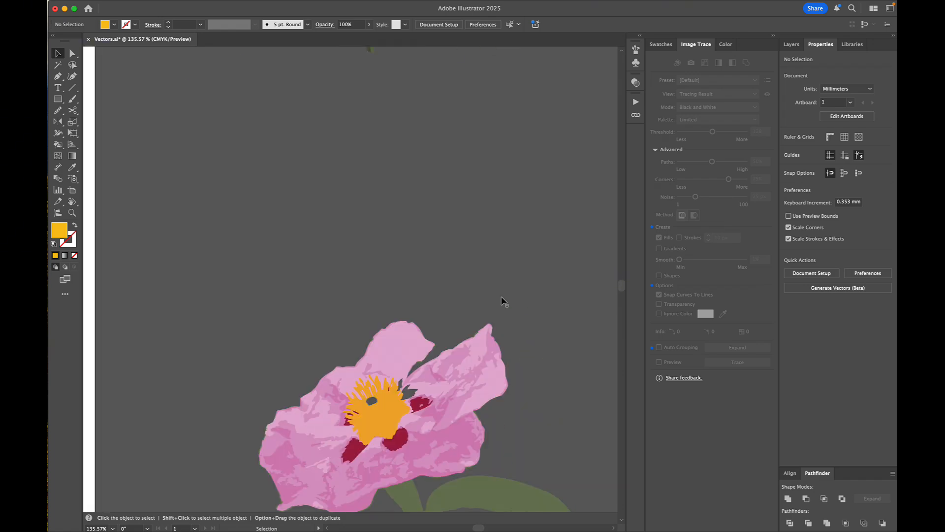
pyautogui.scroll(-6, 497, 301)
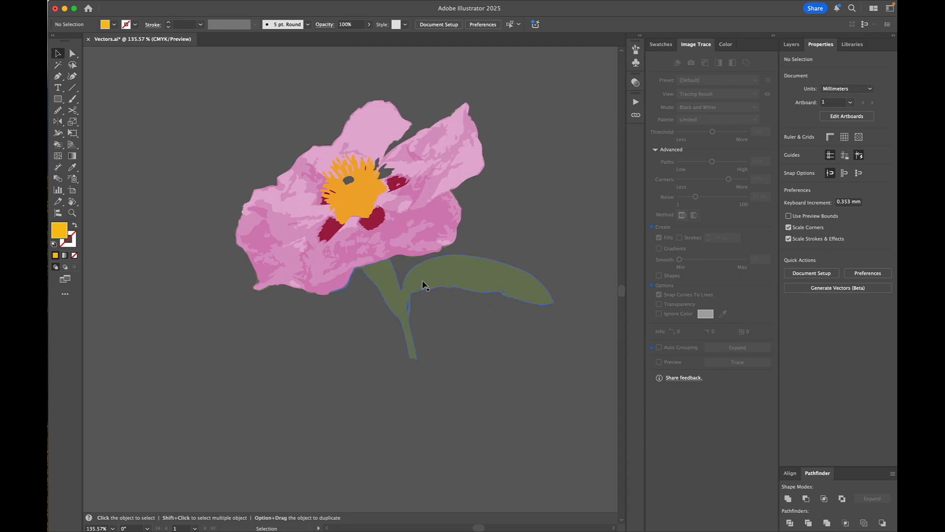
pyautogui.scroll(-5, 422, 284)
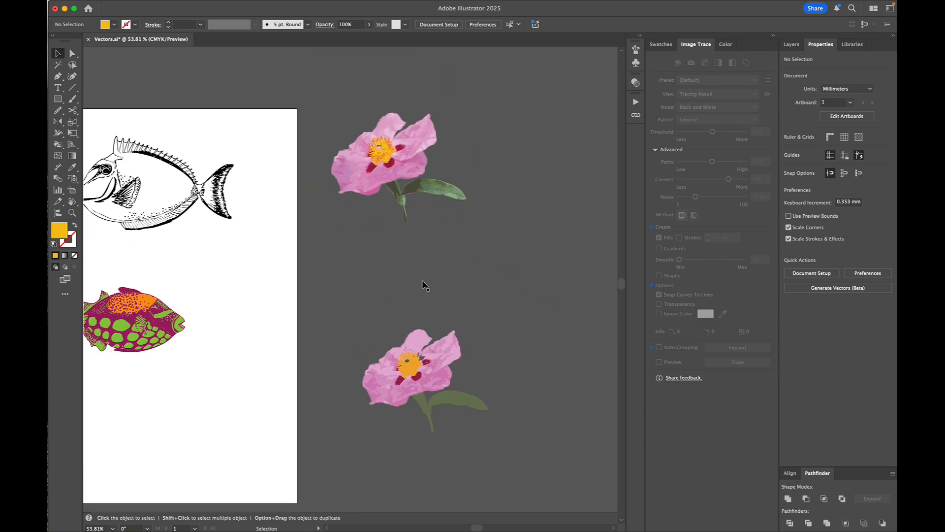
pyautogui.scroll(-1, 423, 283)
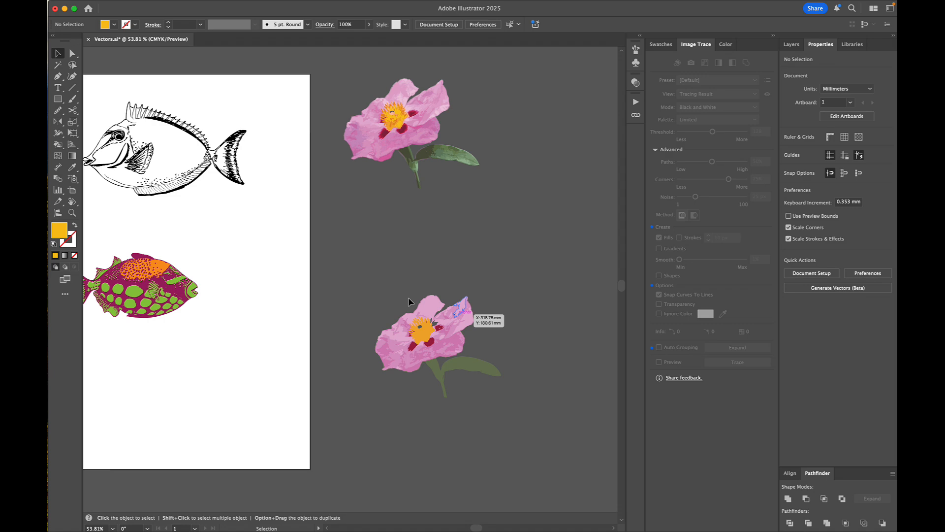